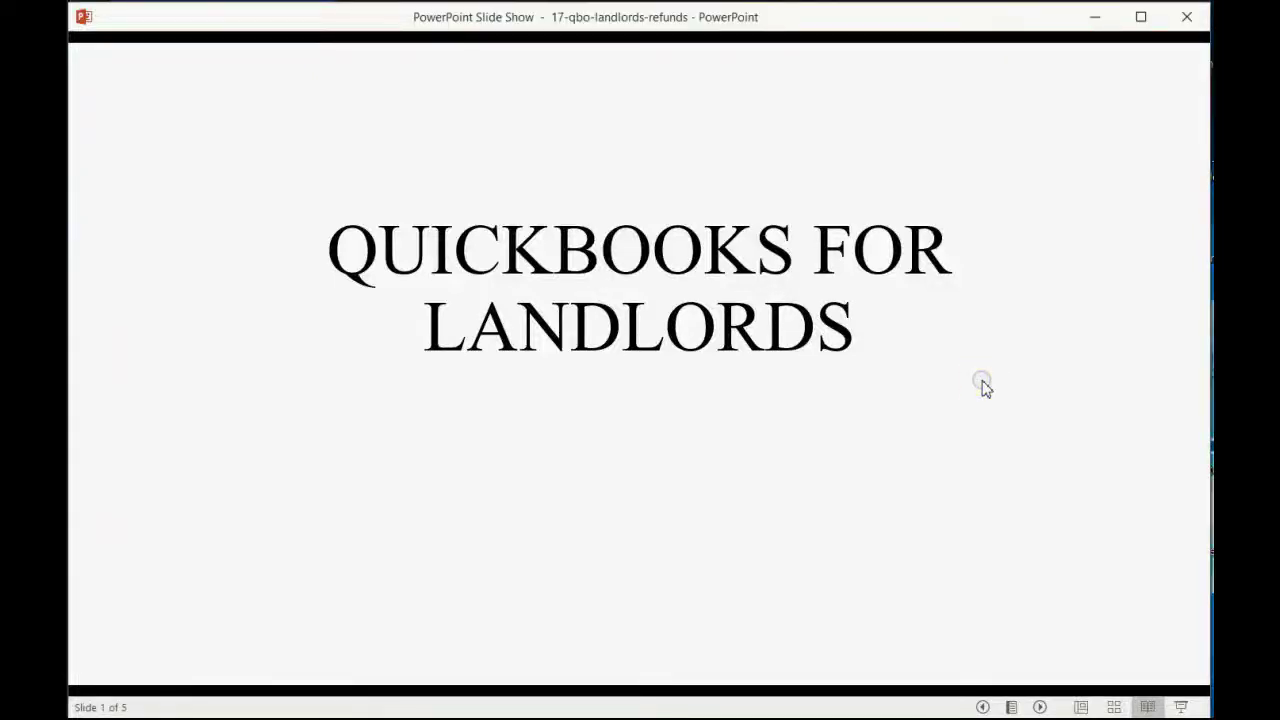
pyautogui.click(983, 386)
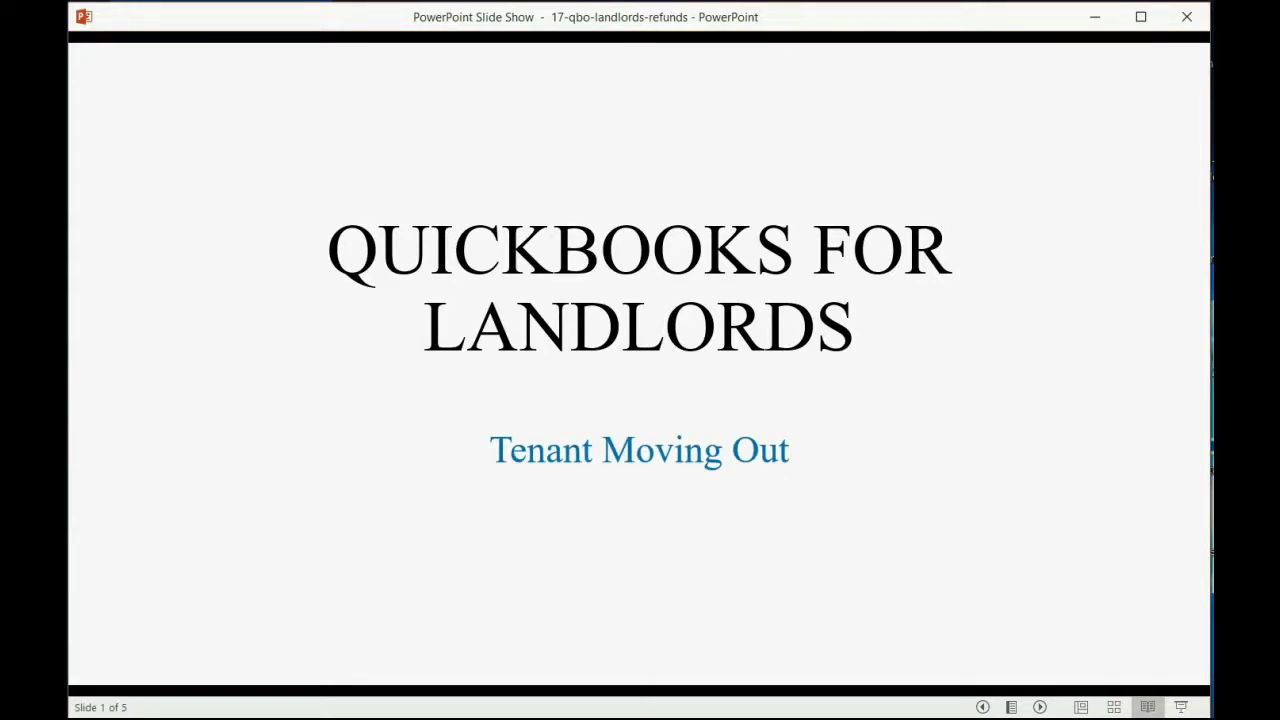
pyautogui.press('Right')
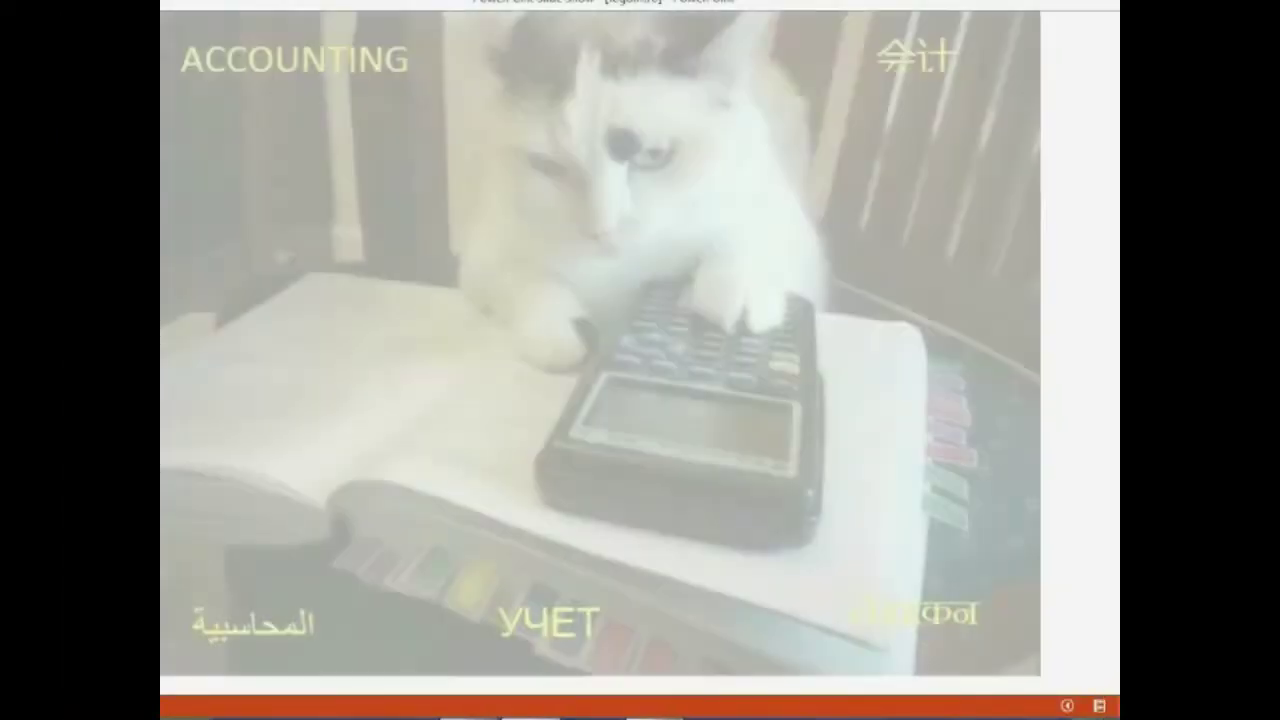
pyautogui.press('Right')
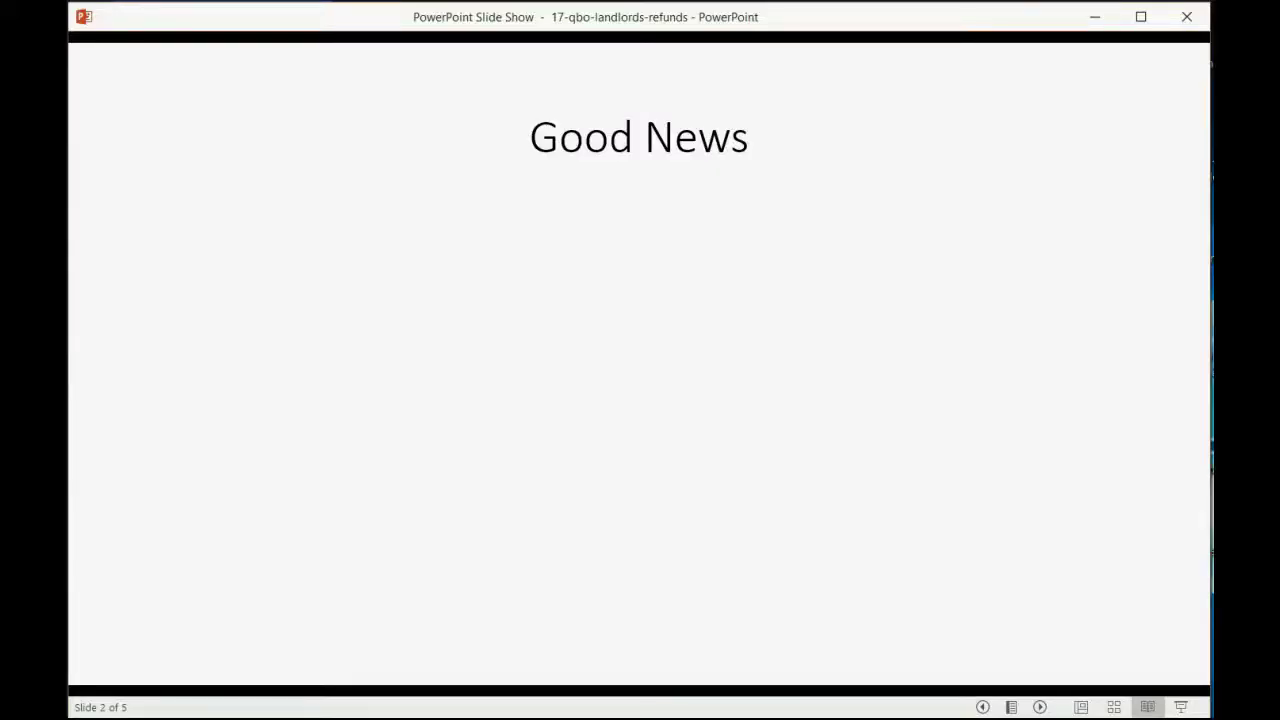
pyautogui.press('Right')
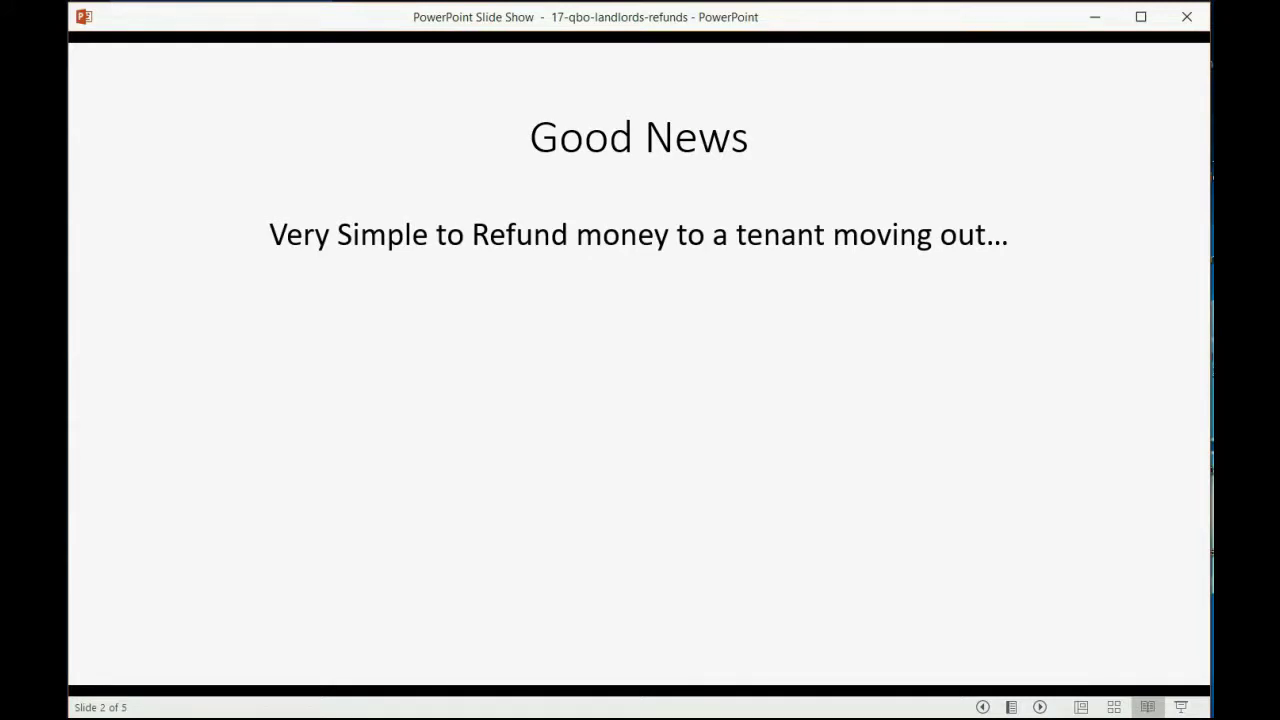
pyautogui.press('Right')
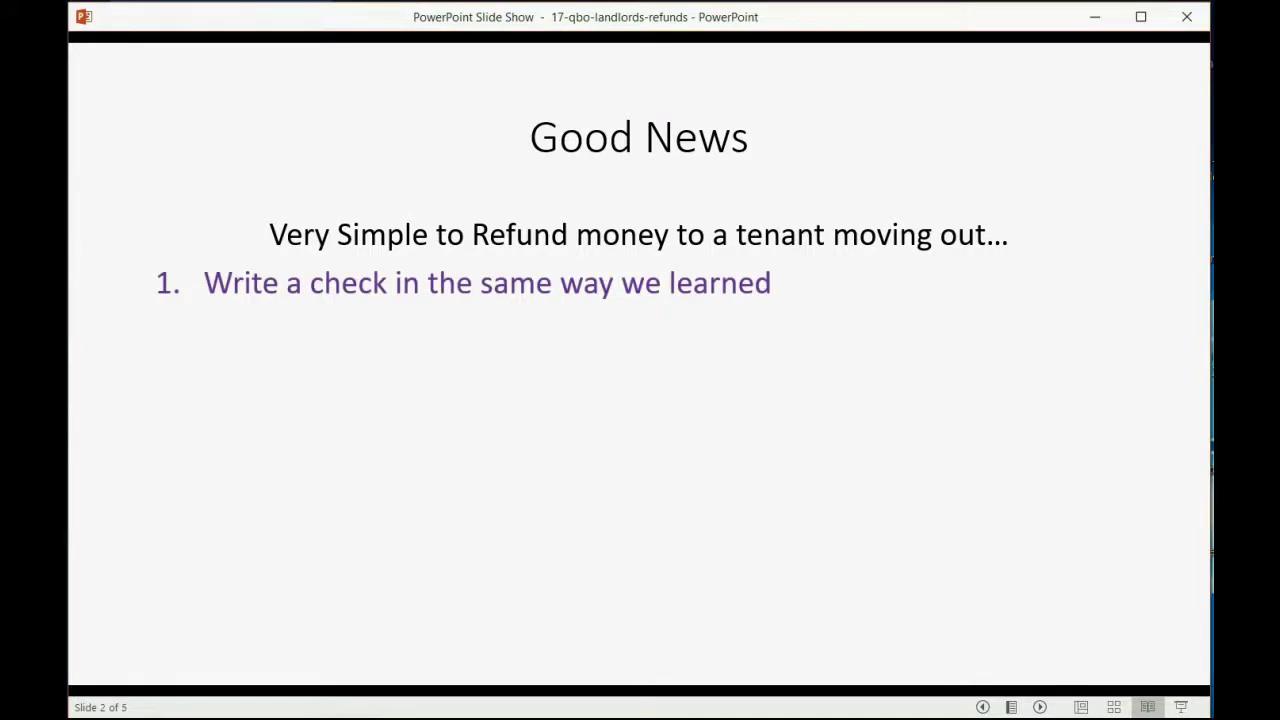
pyautogui.press('Right')
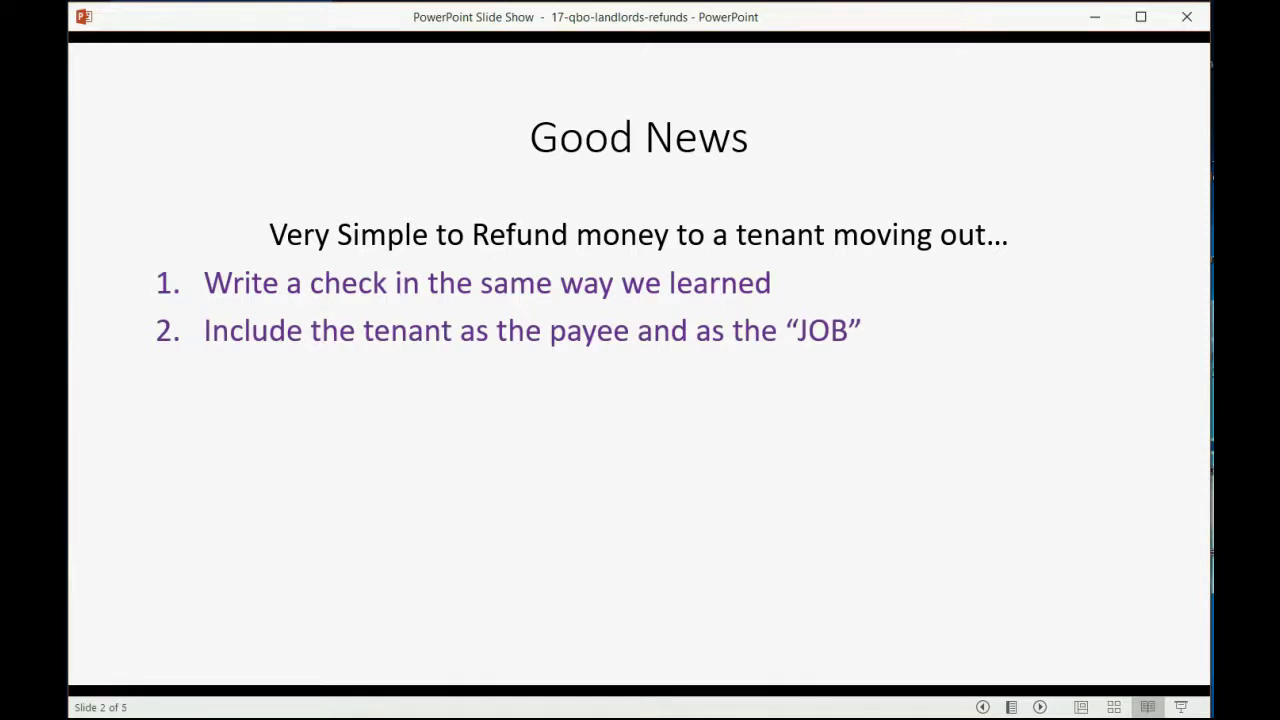
pyautogui.press('Right')
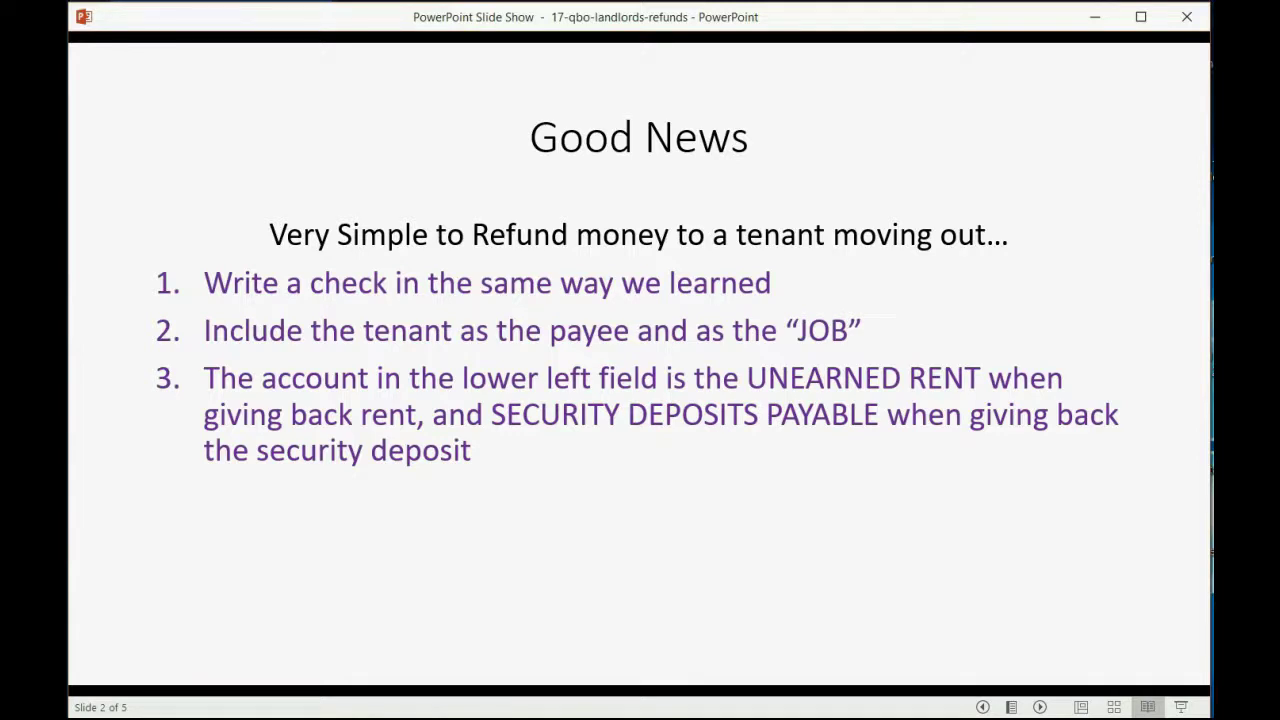
pyautogui.press('Right')
pyautogui.press('Right')
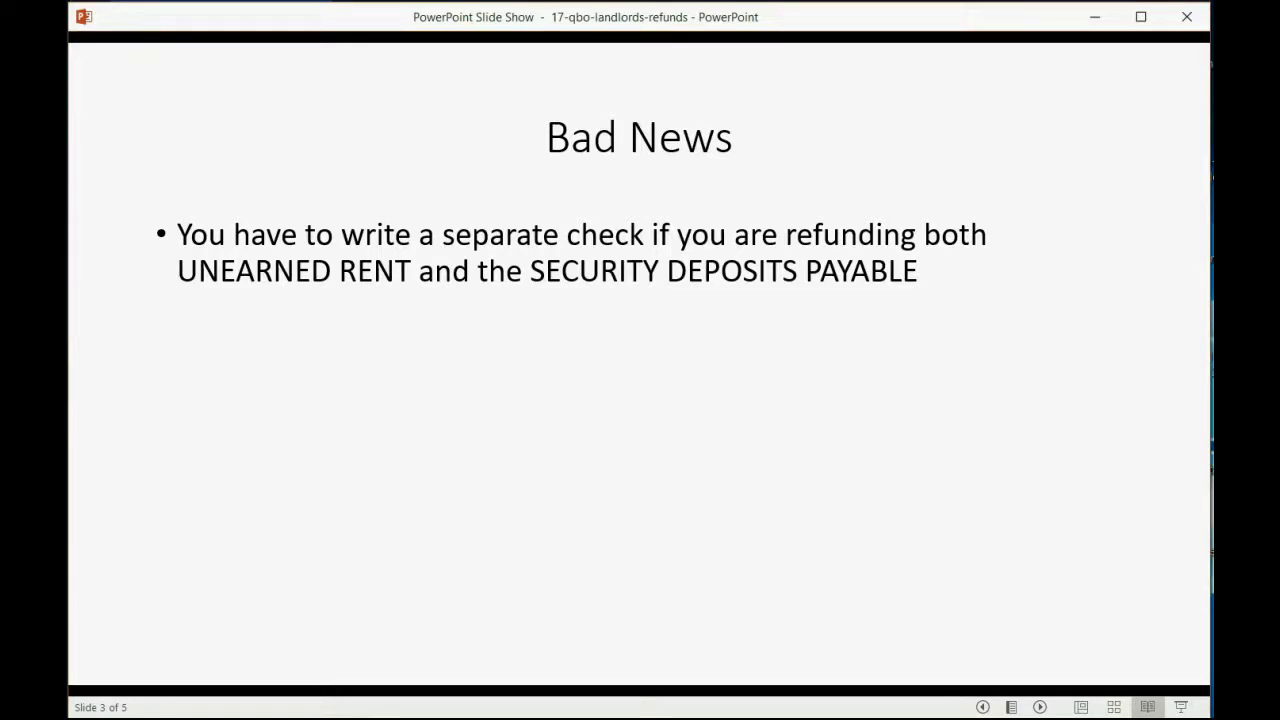
pyautogui.press('Right')
pyautogui.press('Right')
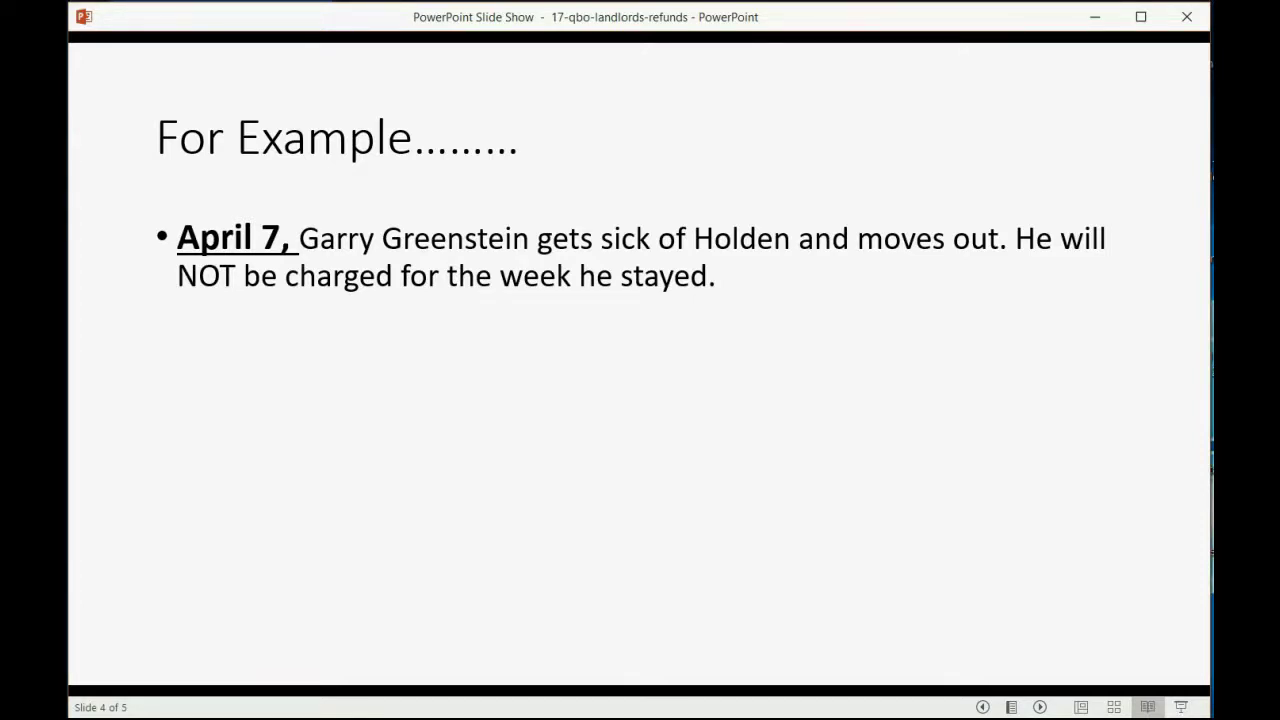
pyautogui.press('space')
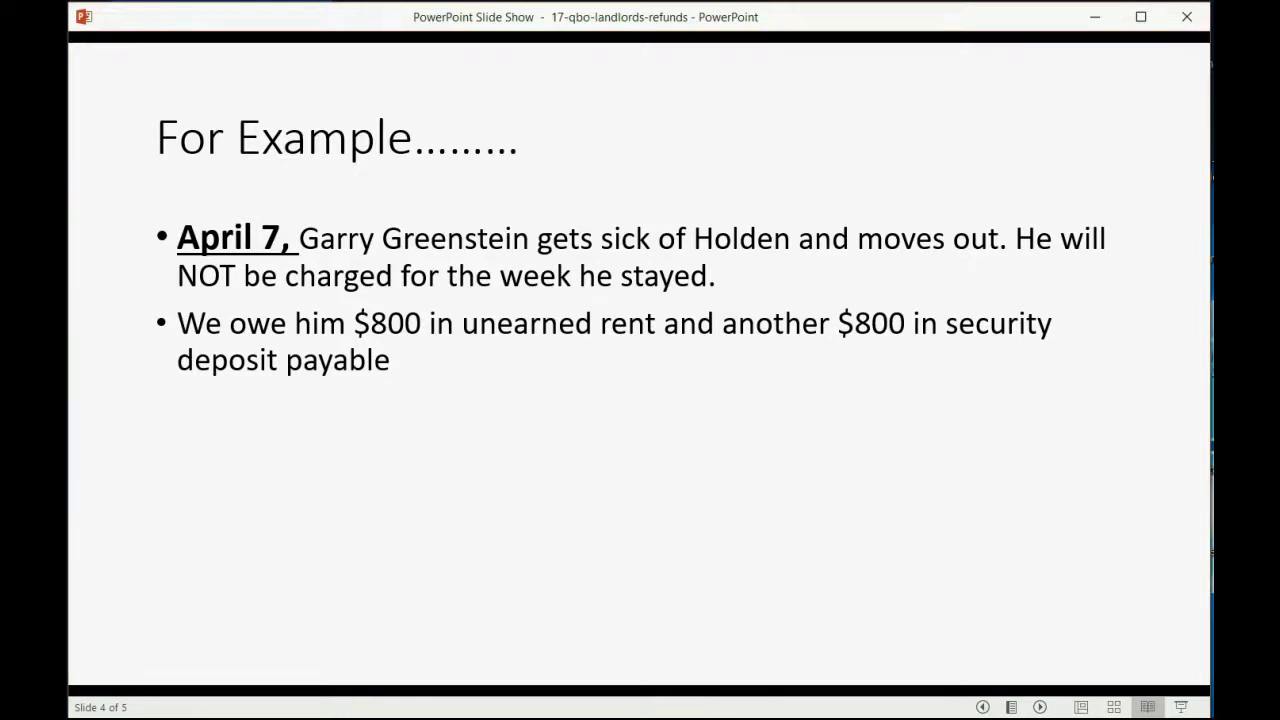
pyautogui.press('space')
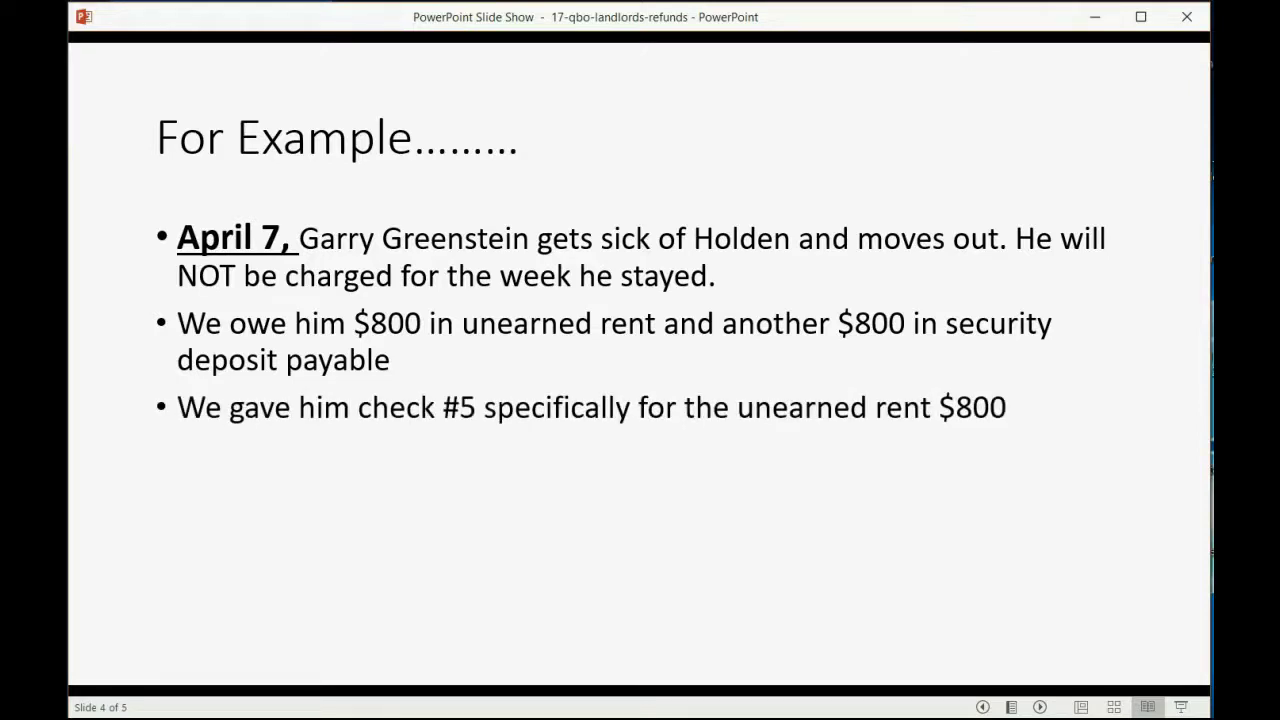
pyautogui.press('space')
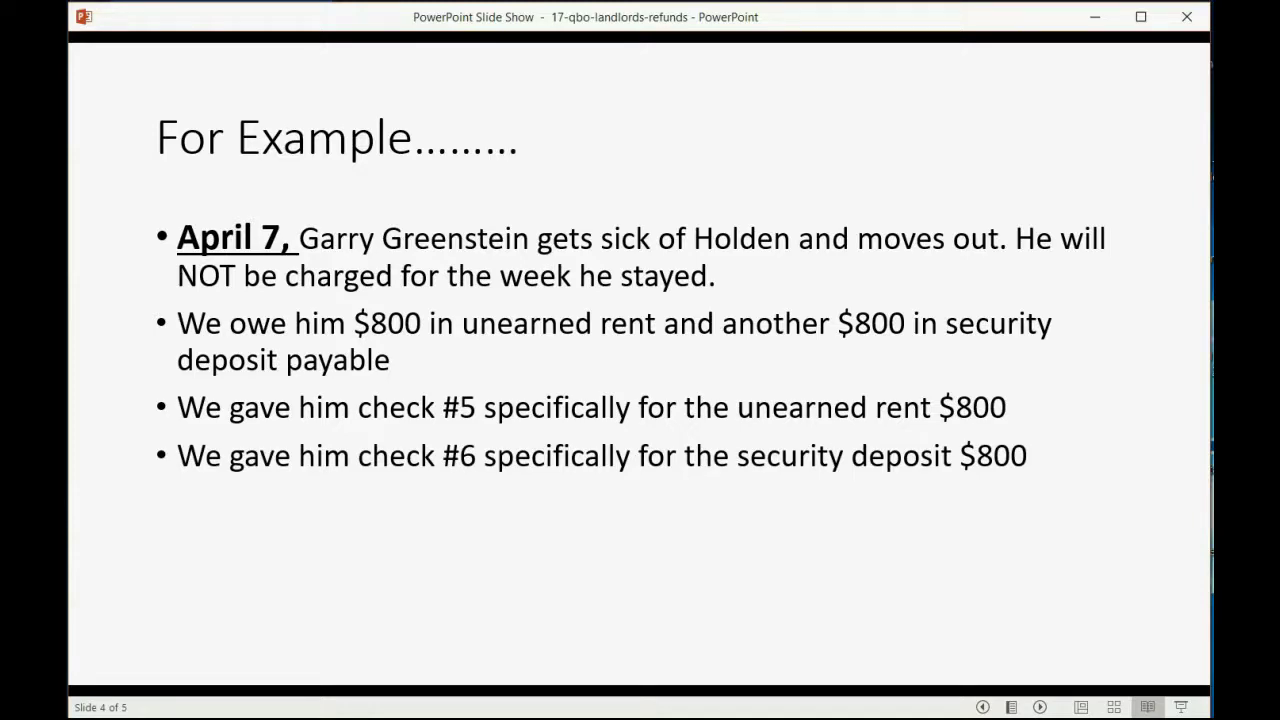
# - Switch to QuickBooks and examine the unit 7G tenant's payment and balance in the custom Tenant Balance Detail report
pyautogui.hotkey('alt', 'Tab')
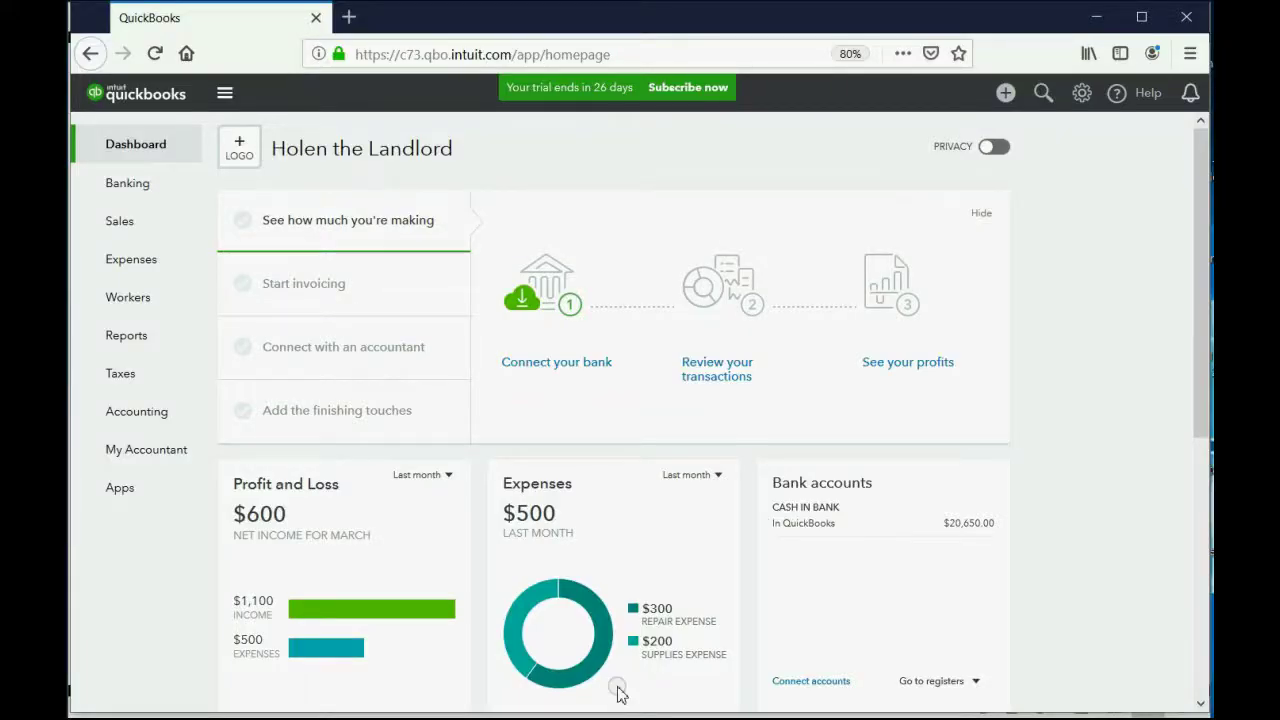
pyautogui.click(126, 340)
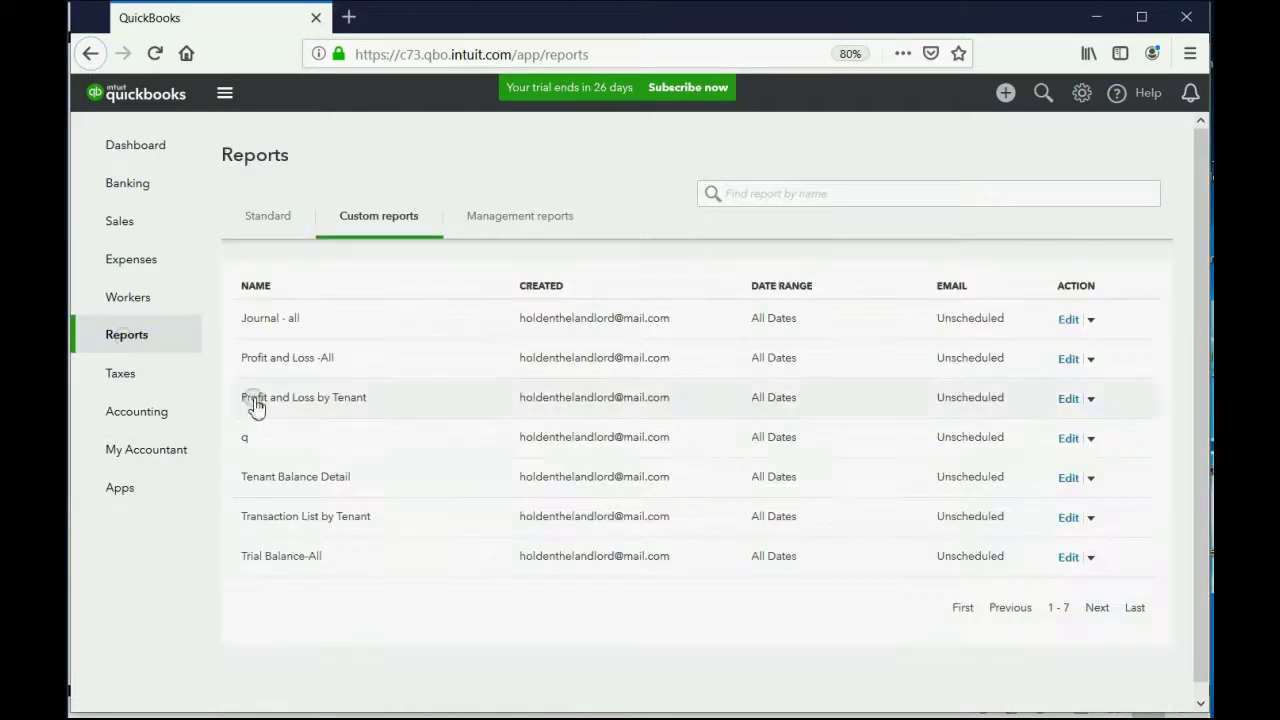
pyautogui.click(314, 479)
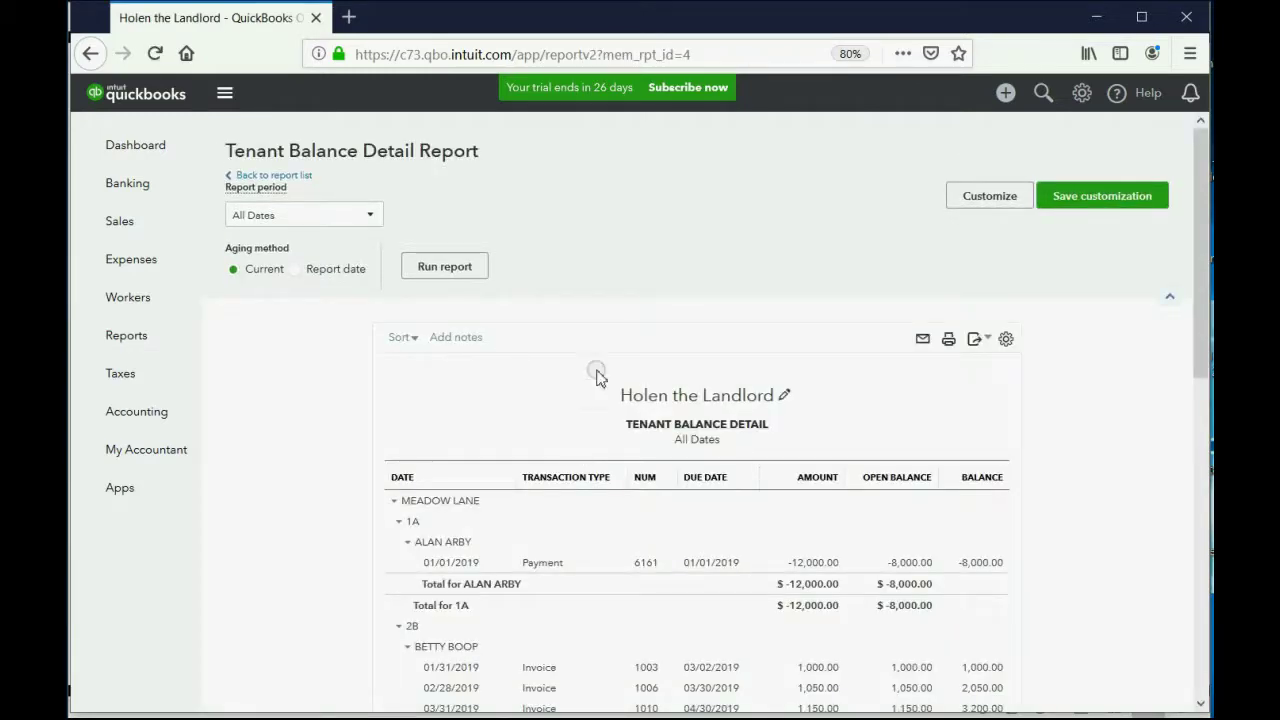
pyautogui.scroll(-3, 640, 315)
pyautogui.scroll(-3, 695, 460)
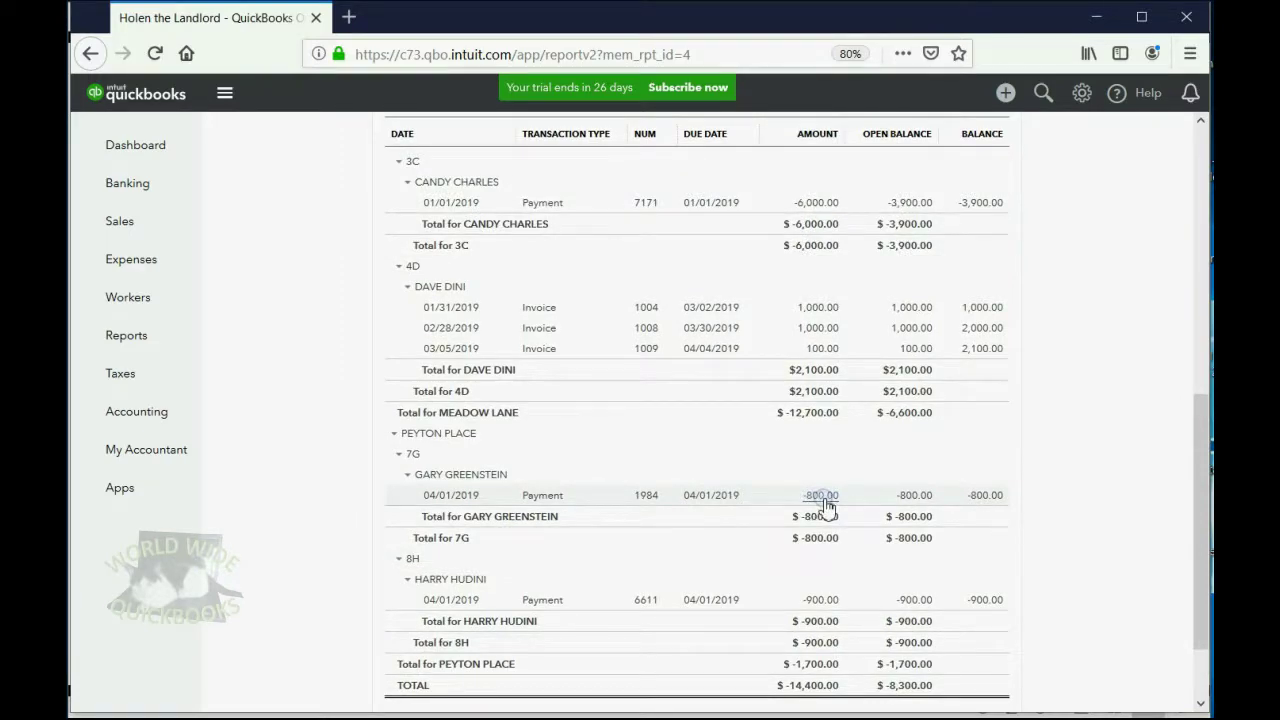
pyautogui.scroll(5, 825, 505)
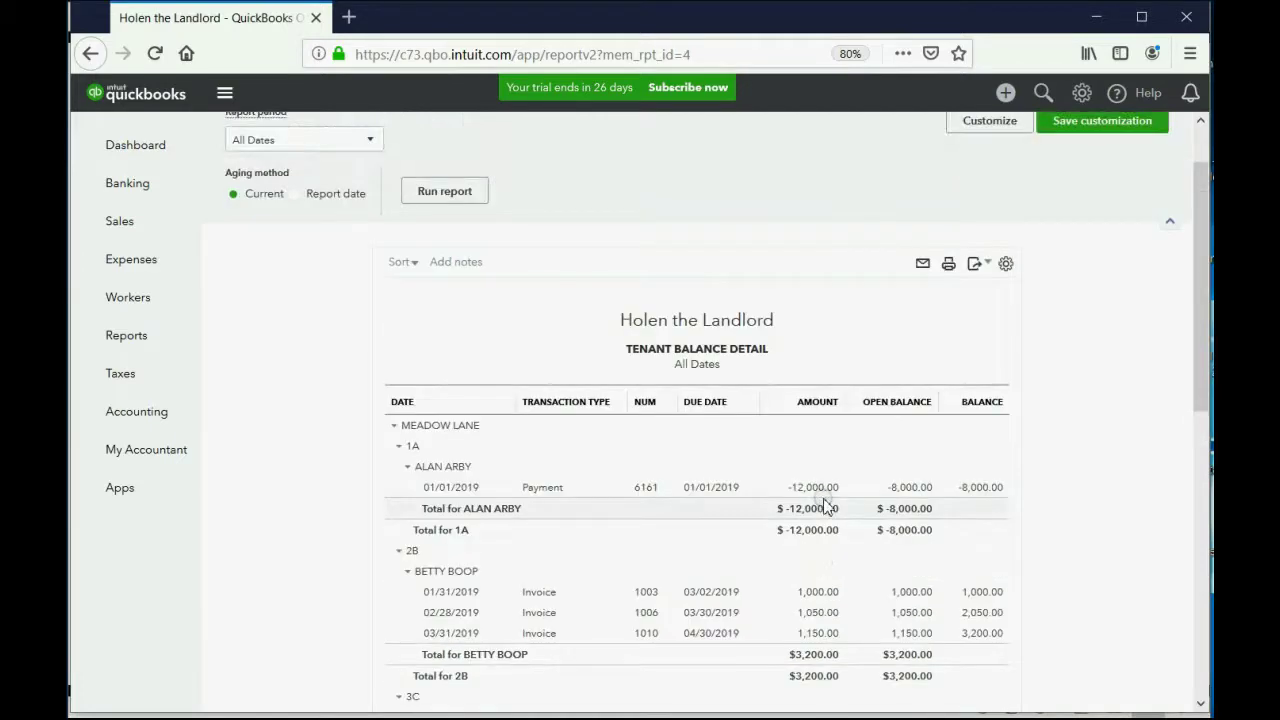
pyautogui.scroll(-5, 825, 505)
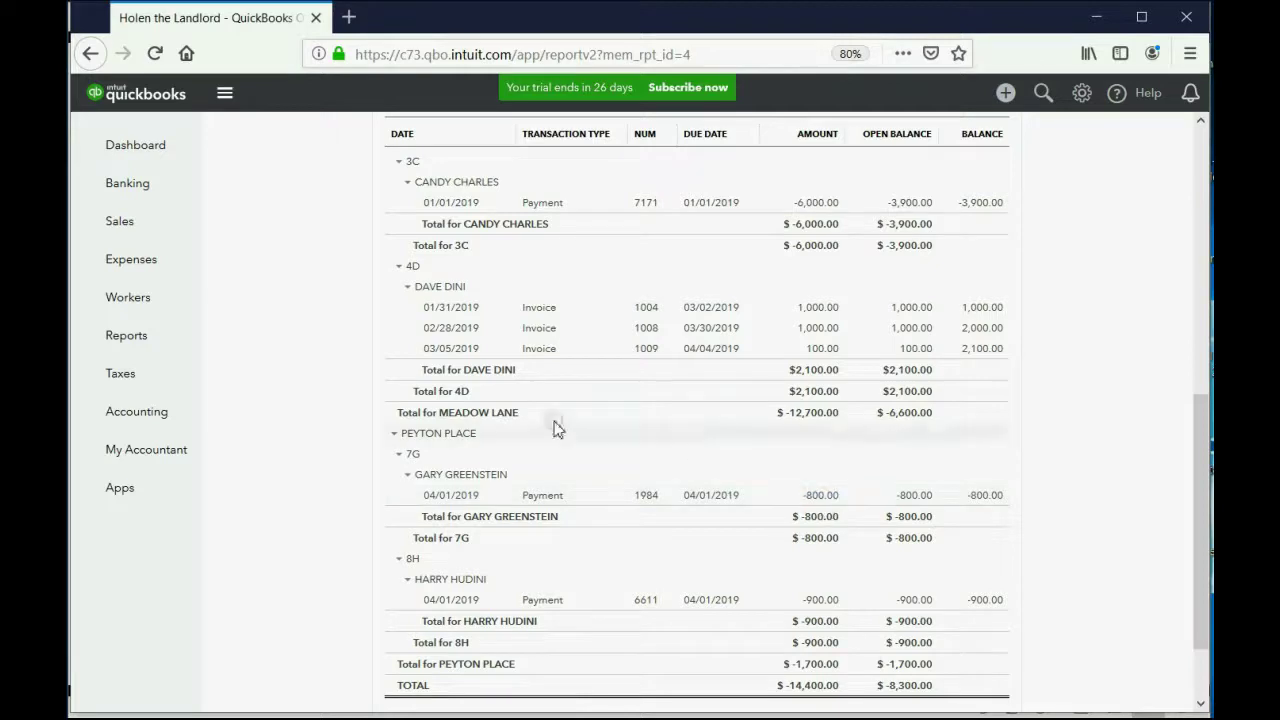
# - Open the custom Trial Balance-All report to review the unearned rental income and security deposits payable accounts
pyautogui.click(134, 346)
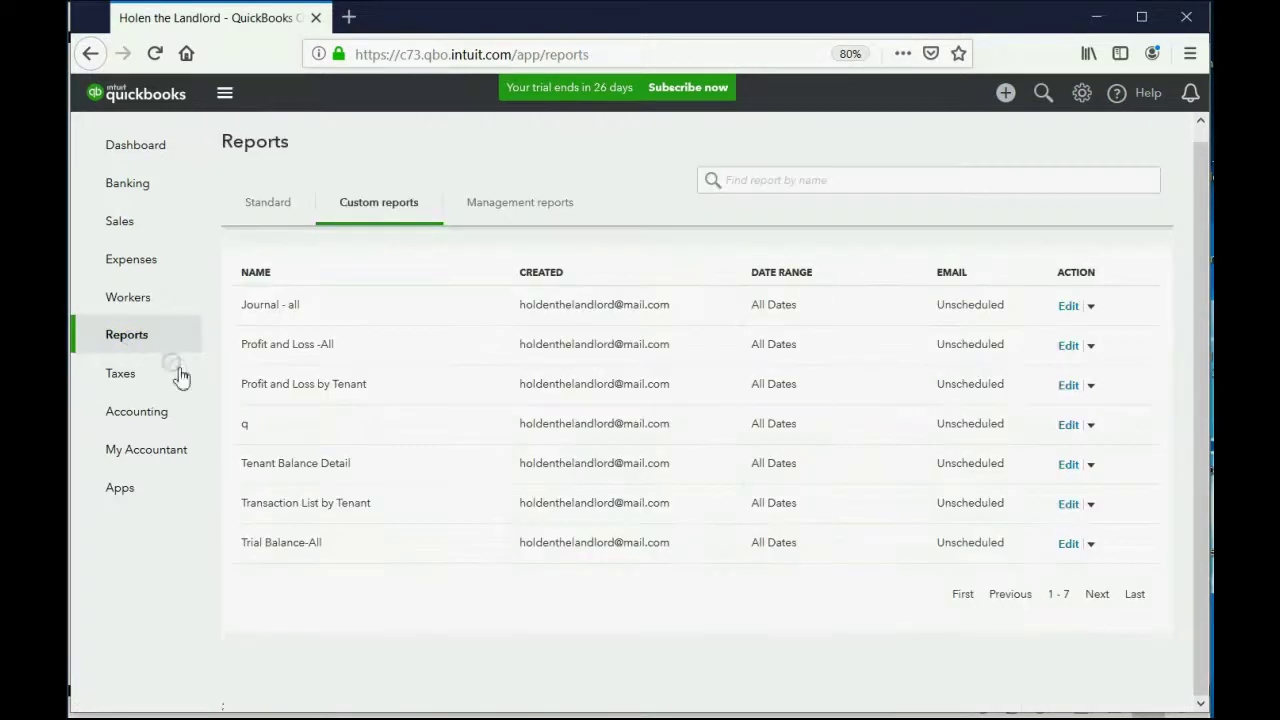
pyautogui.click(308, 542)
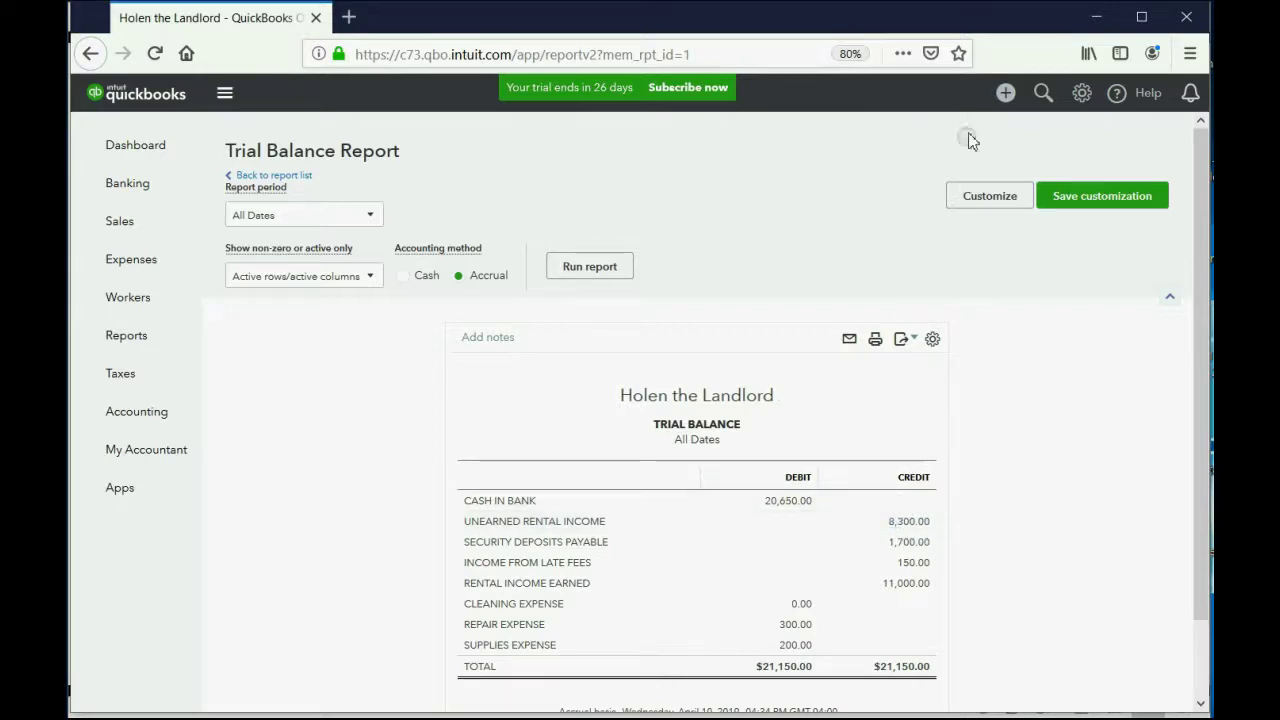
# - Create a new check dated 04/07/2019 with the Peyton Place unit 7G tenant as payee
pyautogui.click(1004, 96)
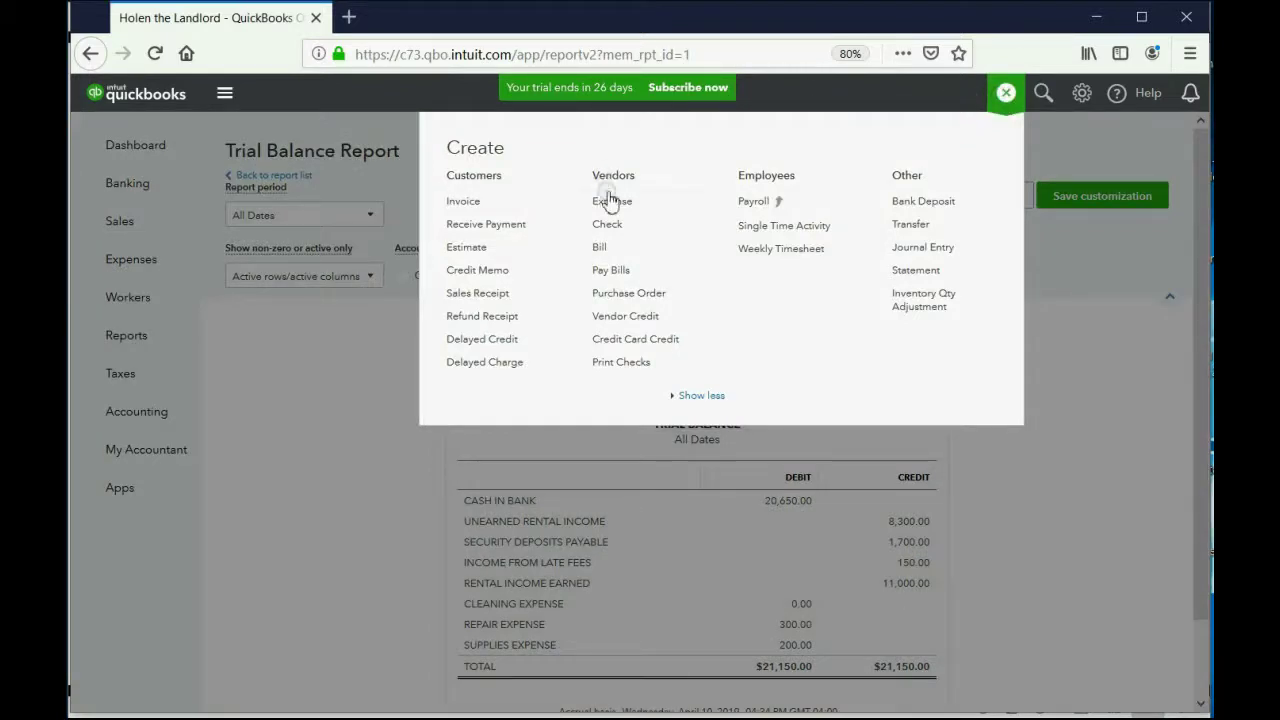
pyautogui.click(608, 228)
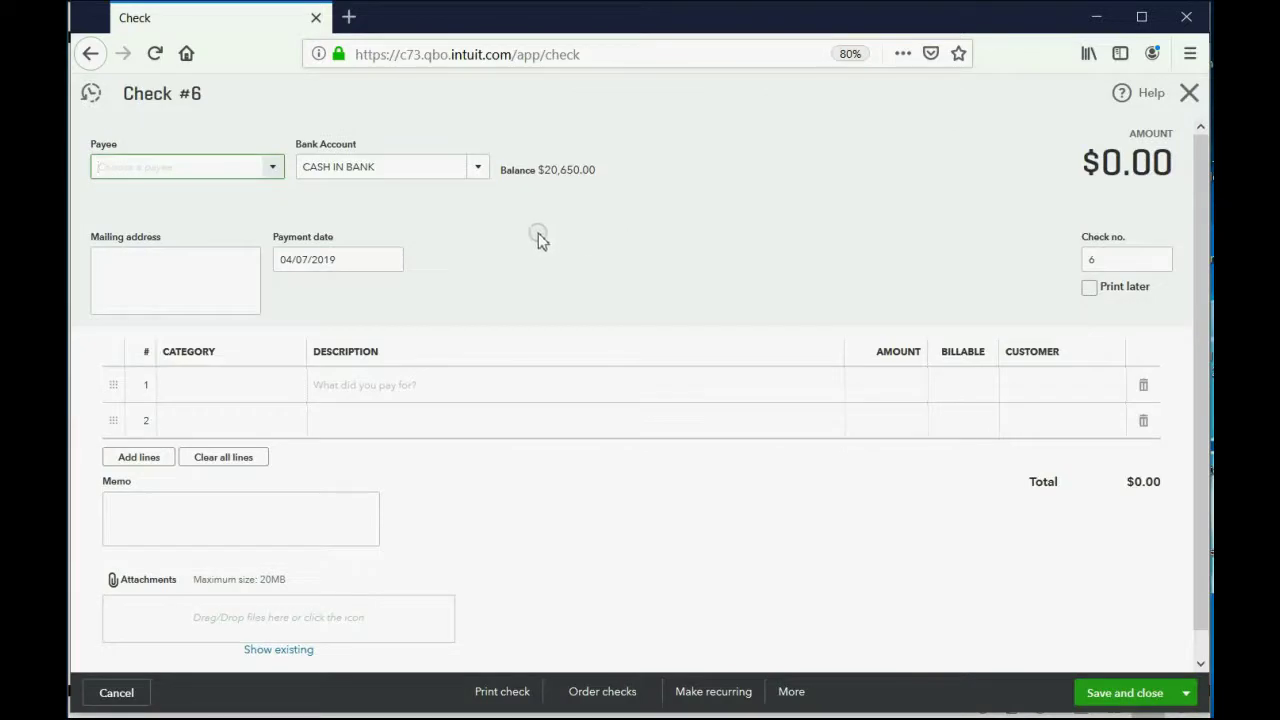
pyautogui.click(392, 261)
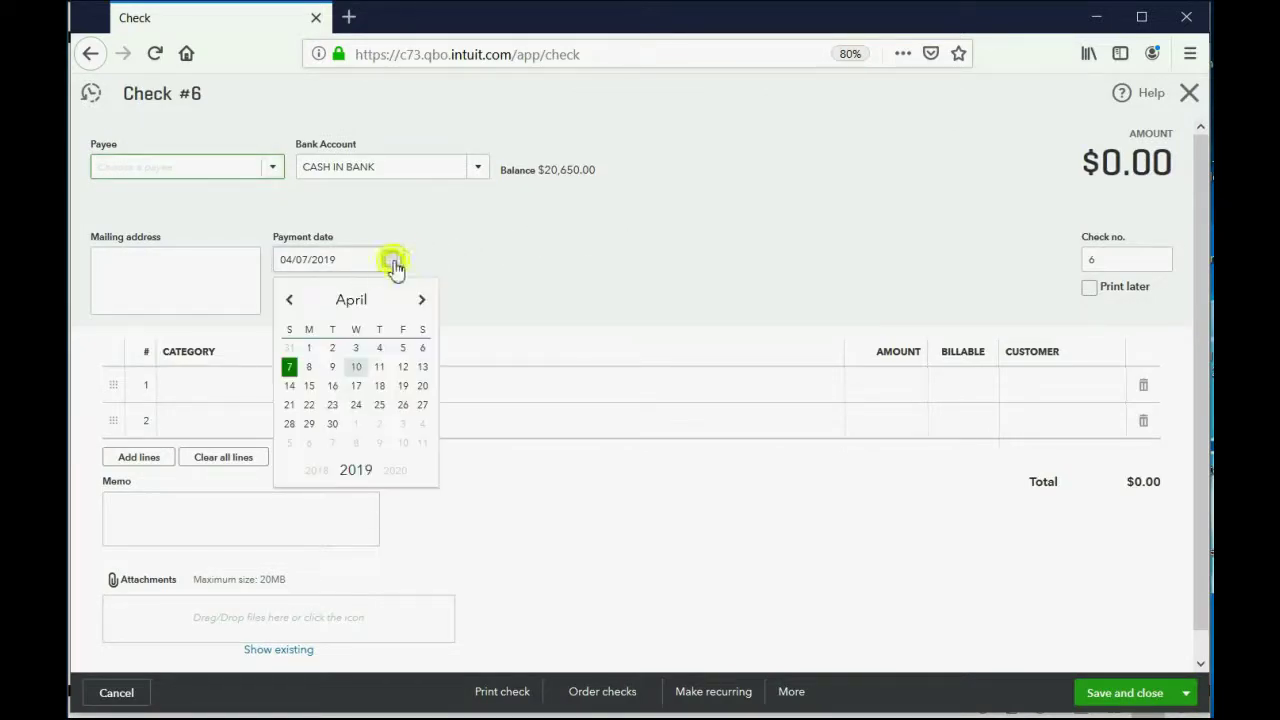
pyautogui.click(289, 366)
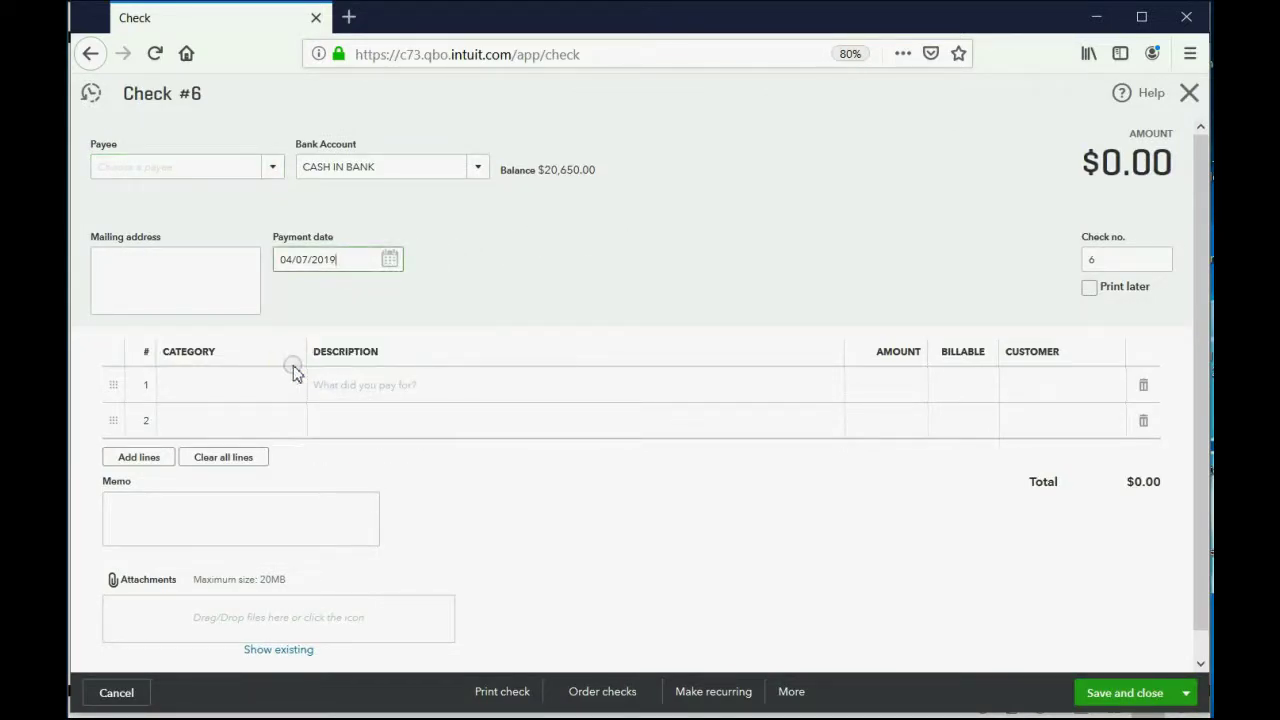
pyautogui.click(274, 170)
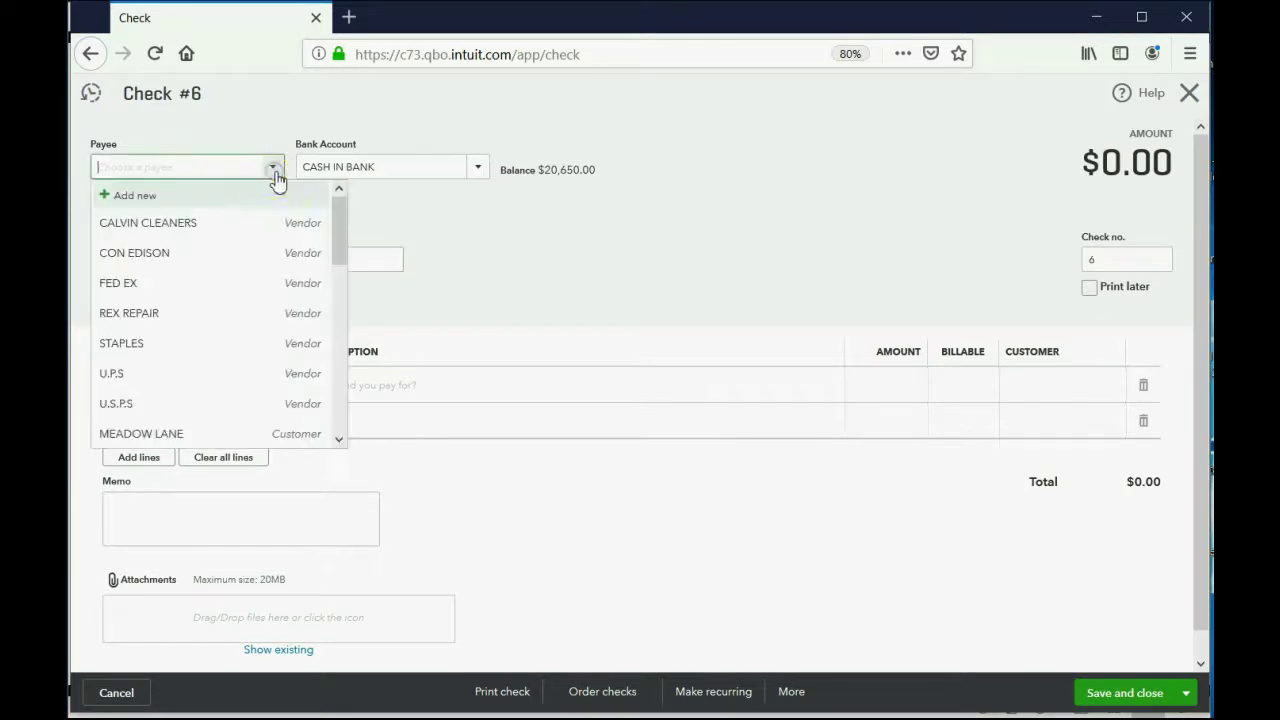
pyautogui.scroll(-5, 258, 252)
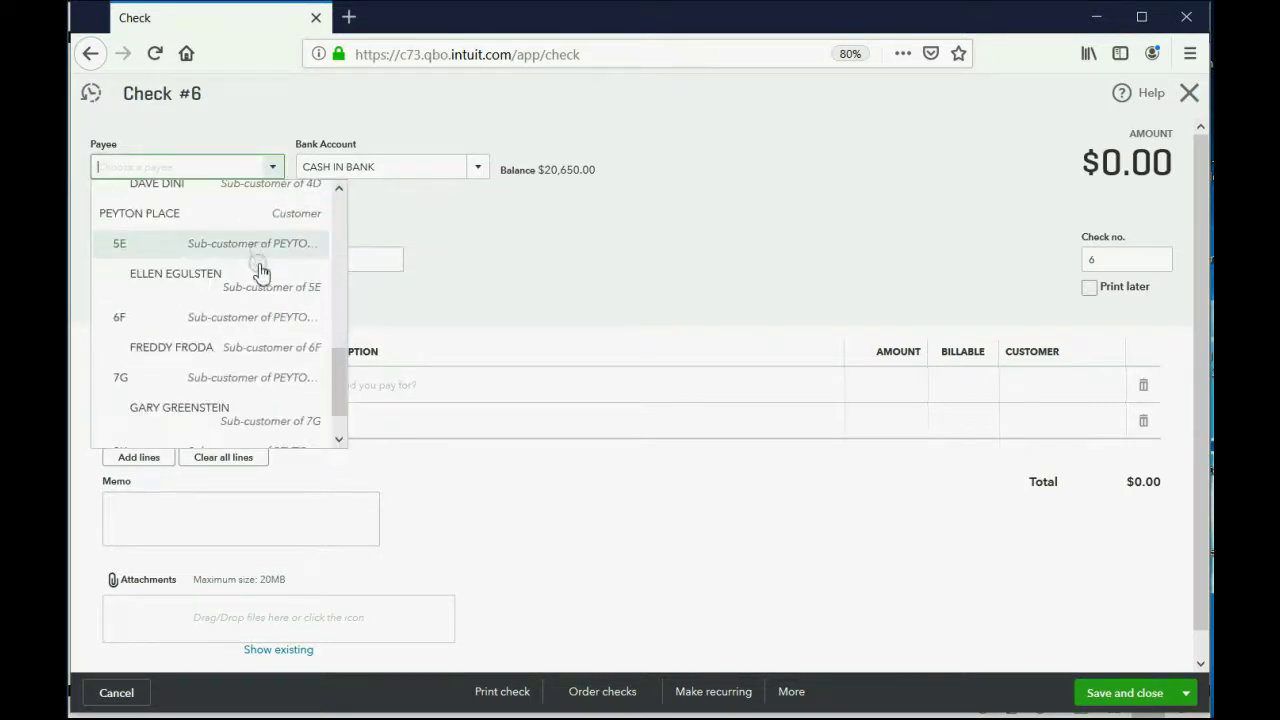
pyautogui.click(246, 409)
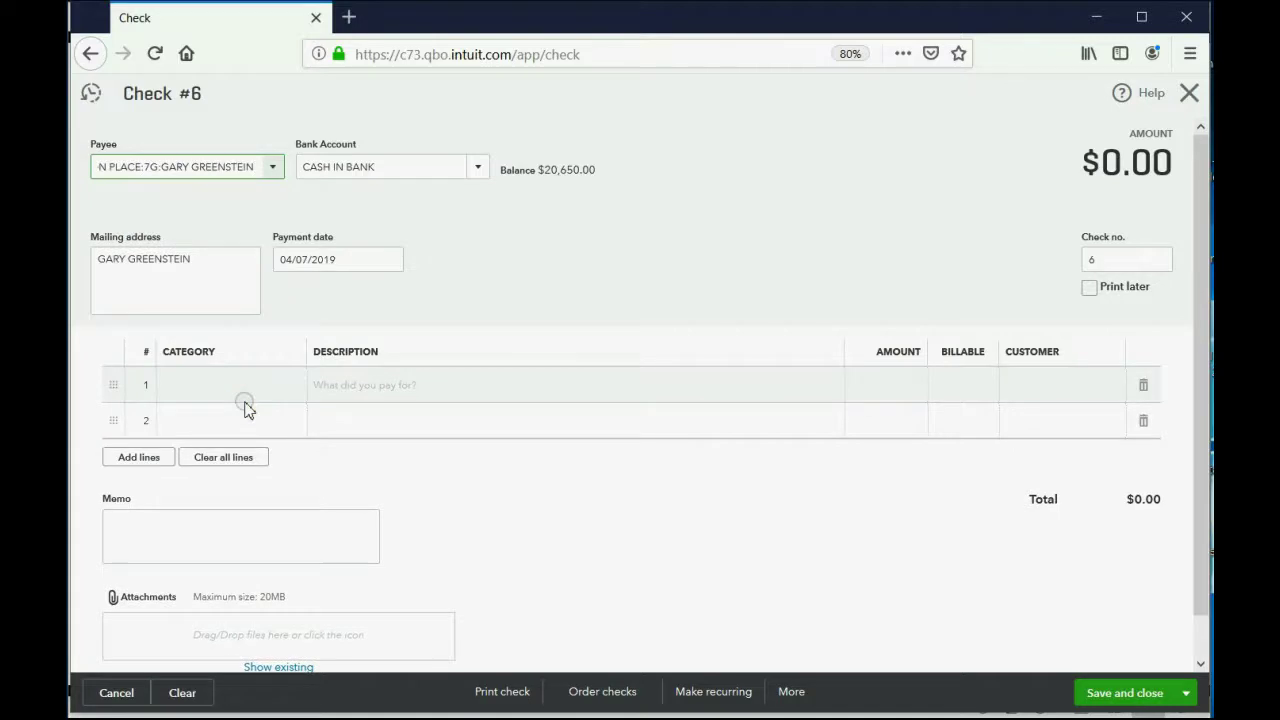
# - Assign the Peyton Place unit 7G tenant as the customer on the check's first line
pyautogui.click(1051, 386)
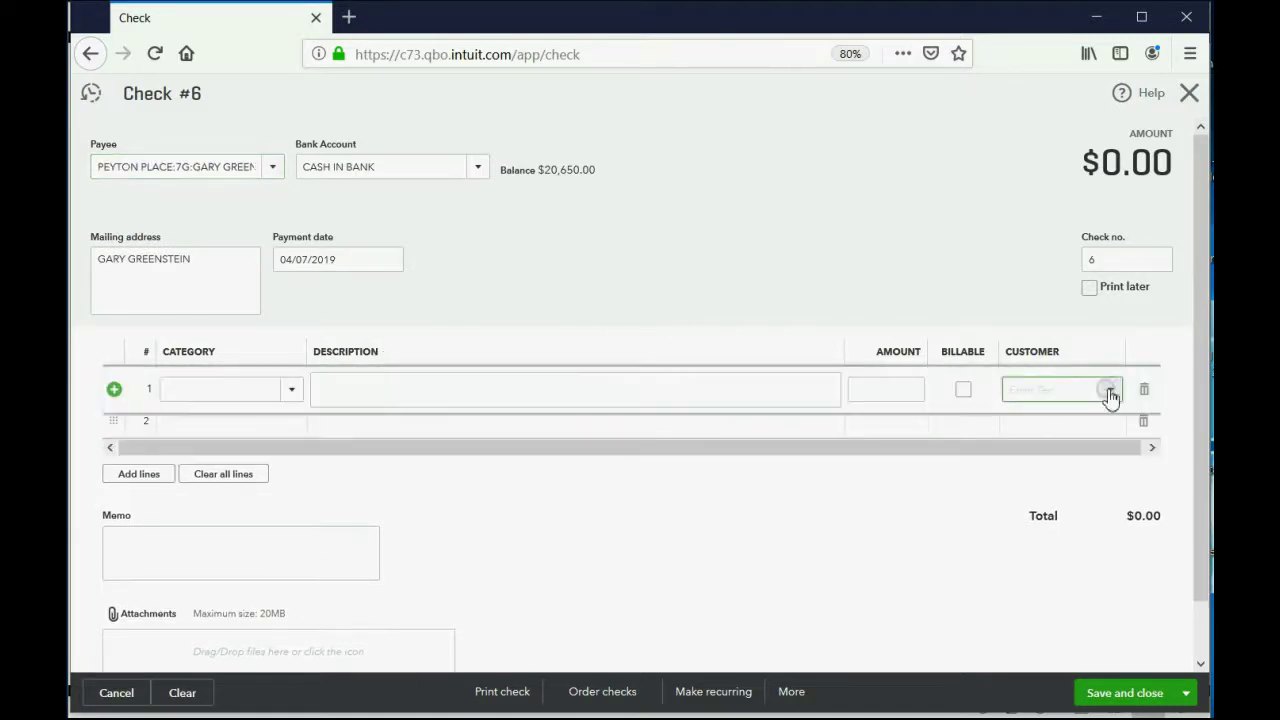
pyautogui.click(1110, 390)
pyautogui.scroll(-3, 1068, 520)
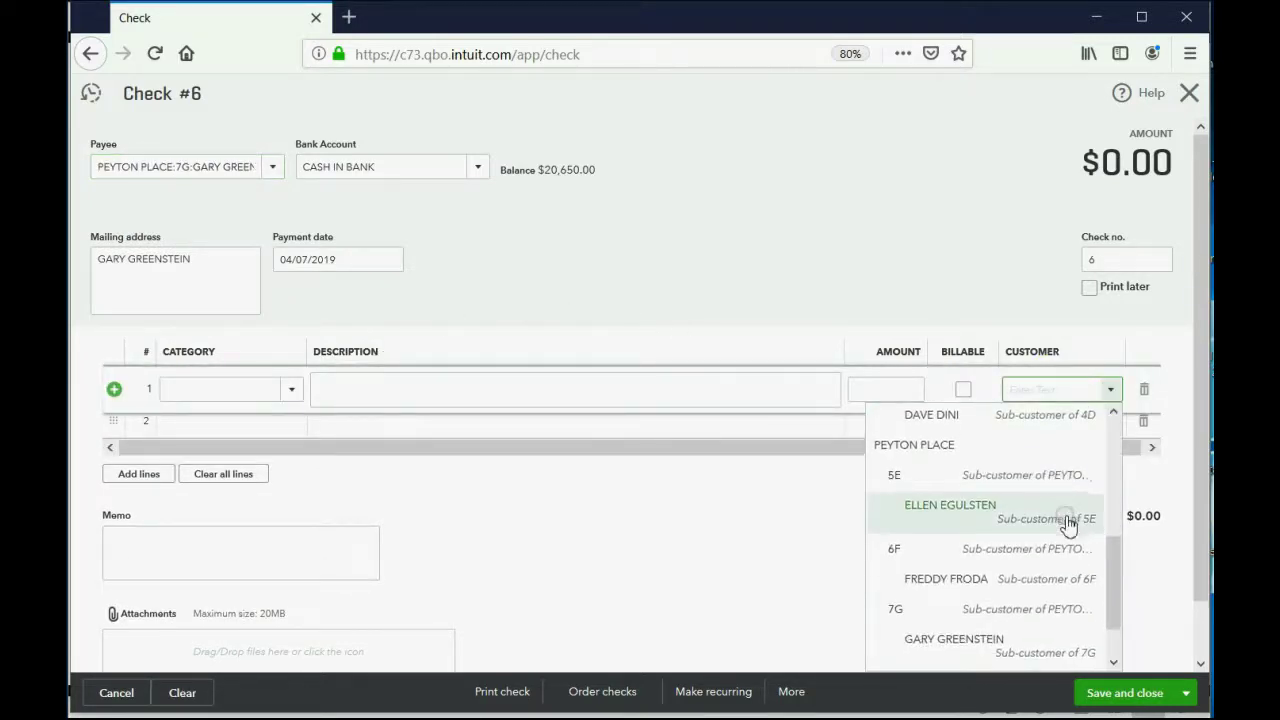
pyautogui.scroll(-1, 1068, 520)
pyautogui.click(1022, 588)
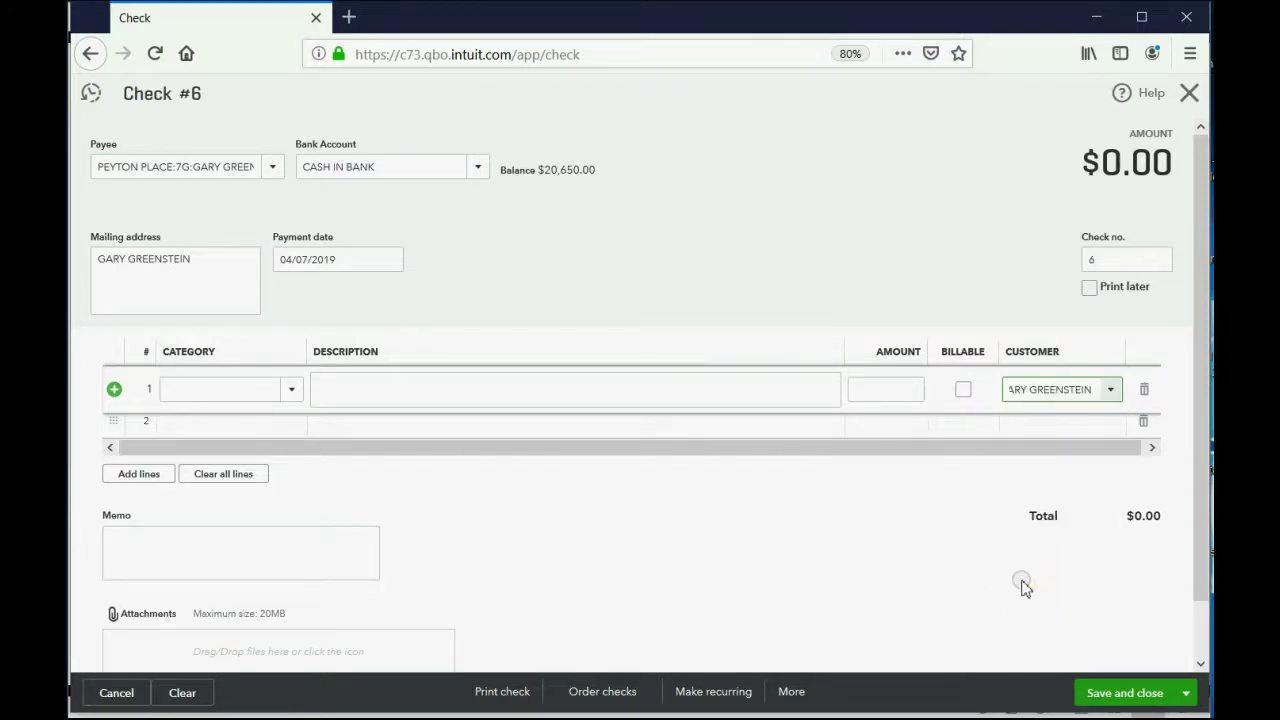
# - Set the category of the check's first line to UNEARNED RENTAL INCOME
pyautogui.click(293, 389)
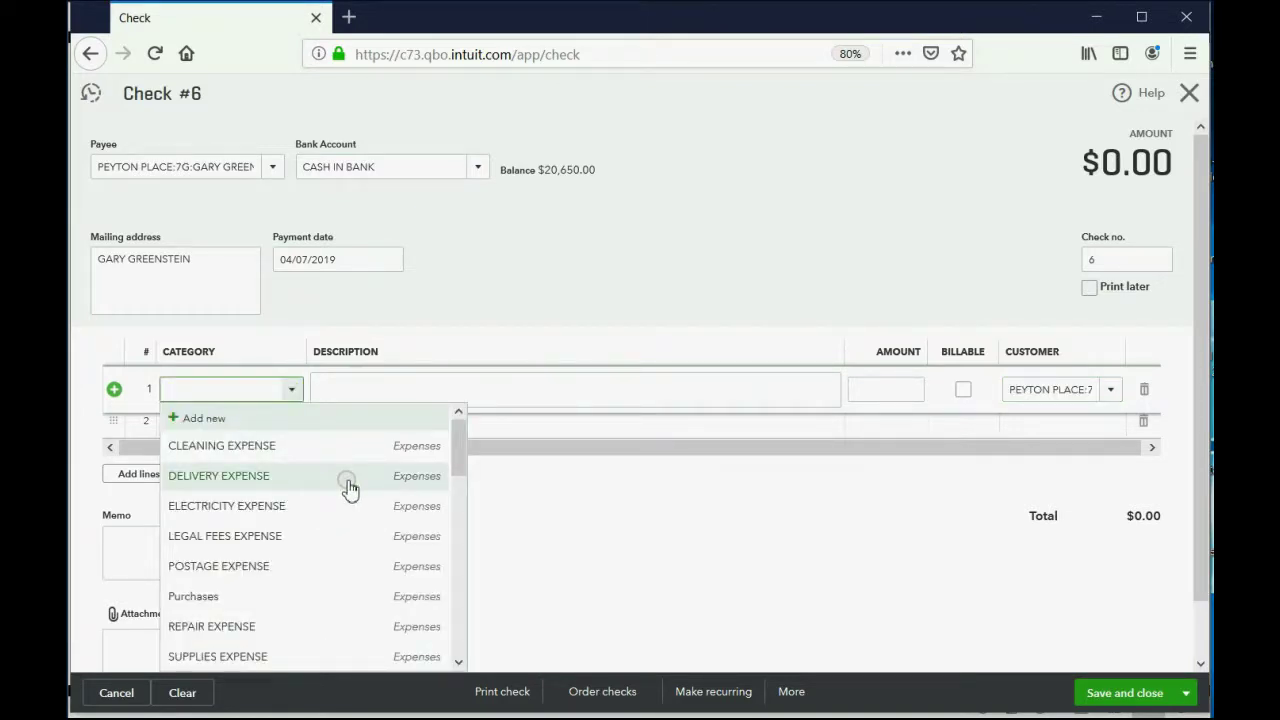
pyautogui.scroll(-10, 350, 487)
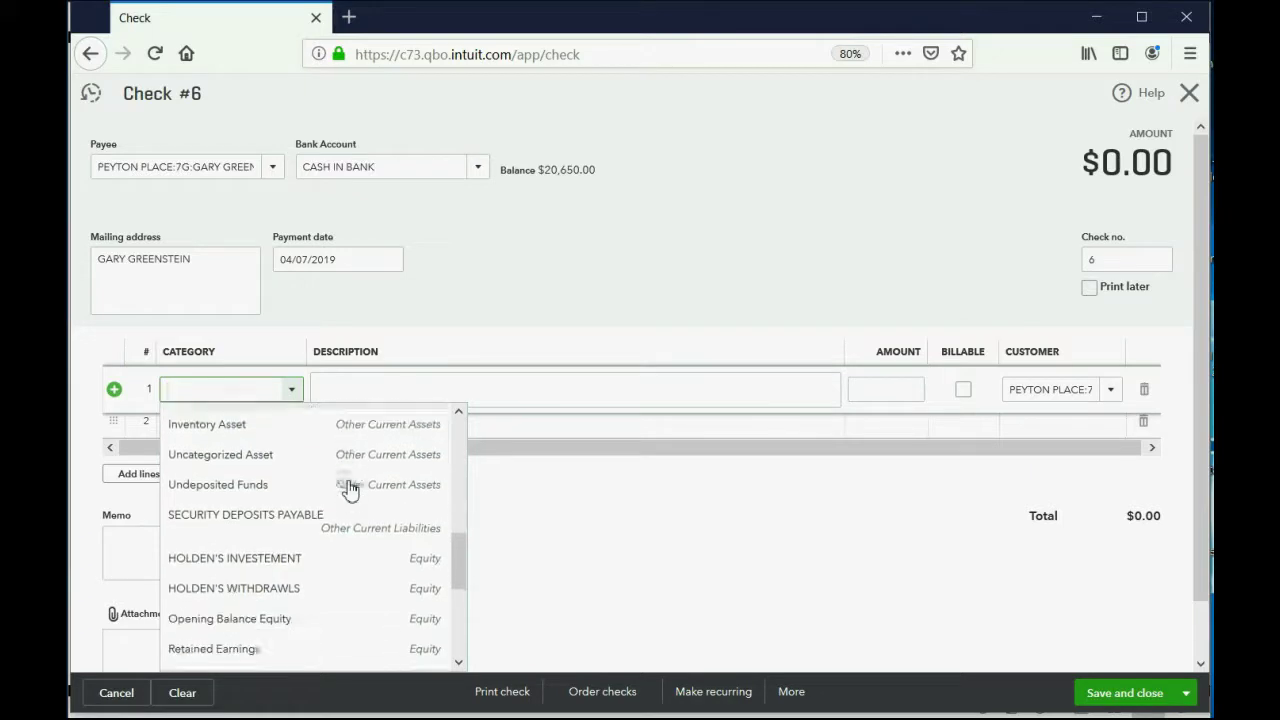
pyautogui.scroll(-5, 350, 487)
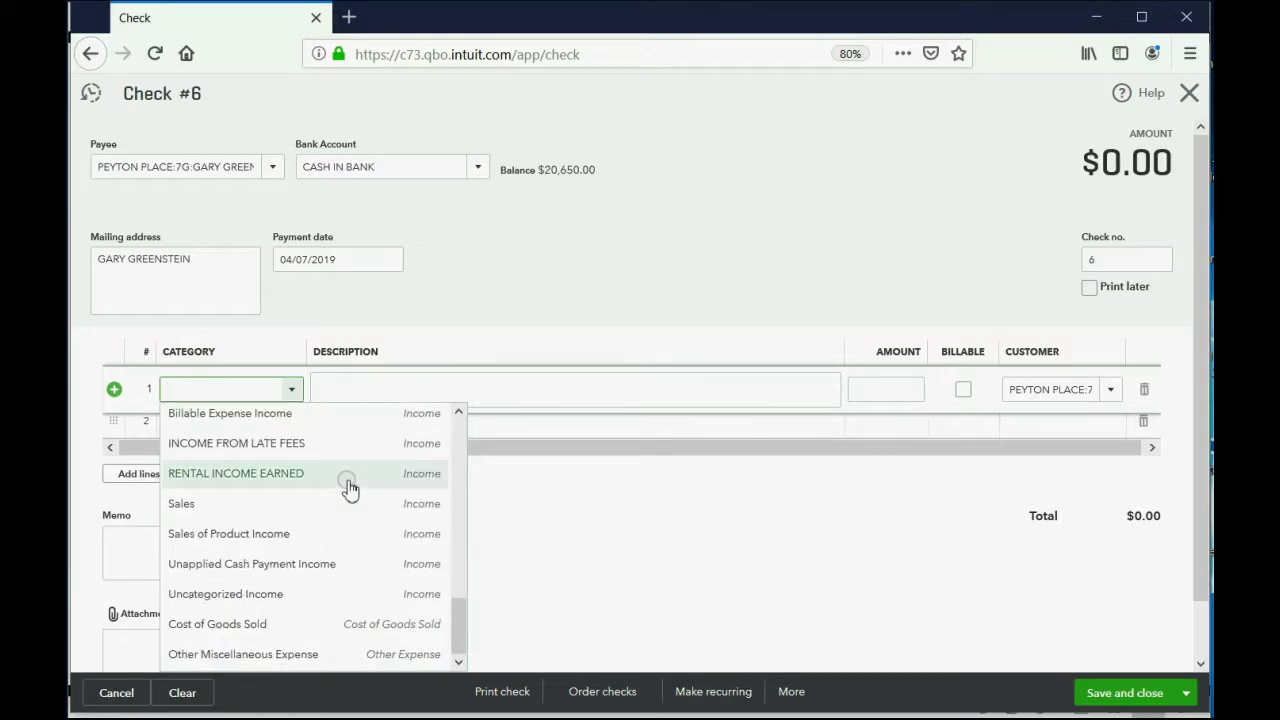
pyautogui.scroll(15, 350, 487)
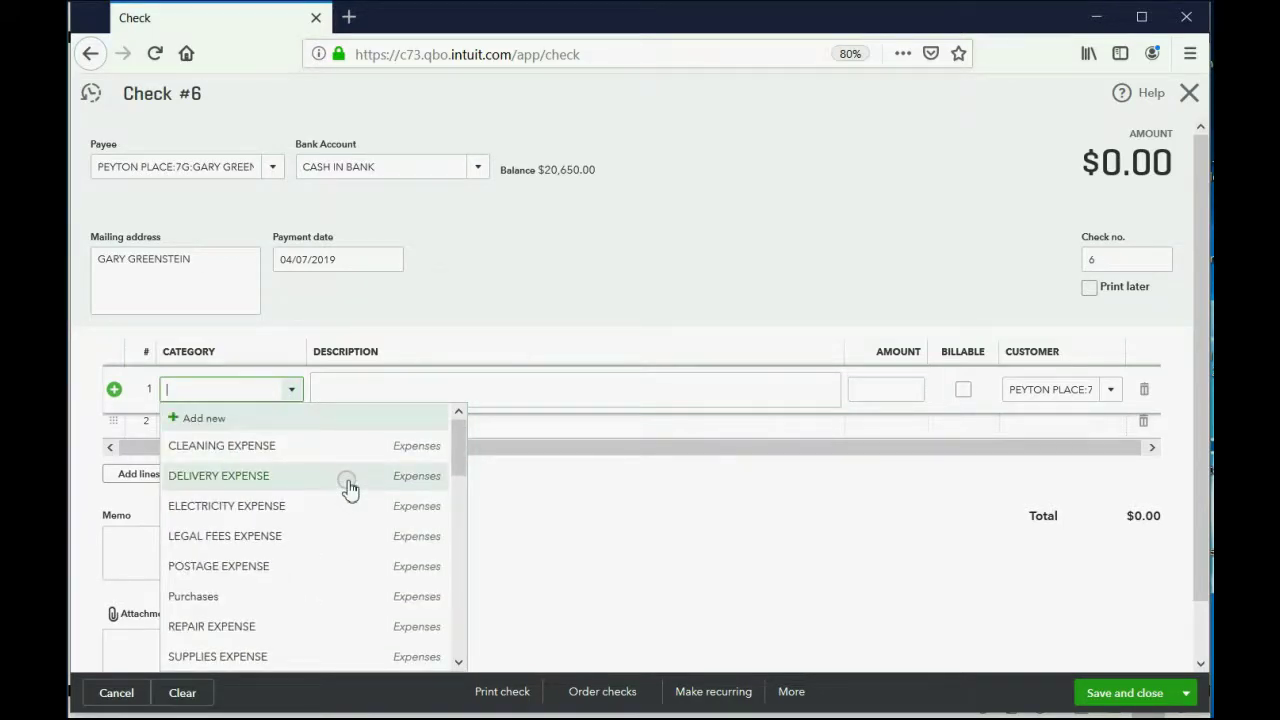
pyautogui.scroll(-6, 350, 487)
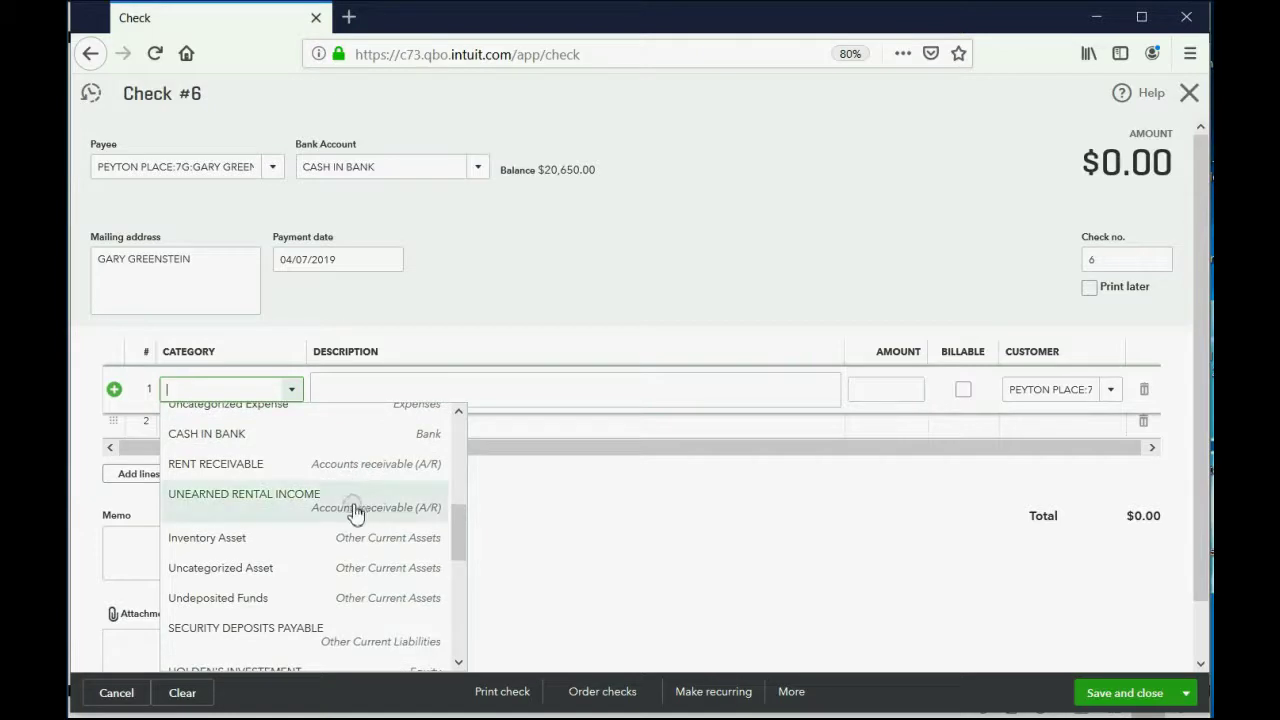
pyautogui.click(290, 507)
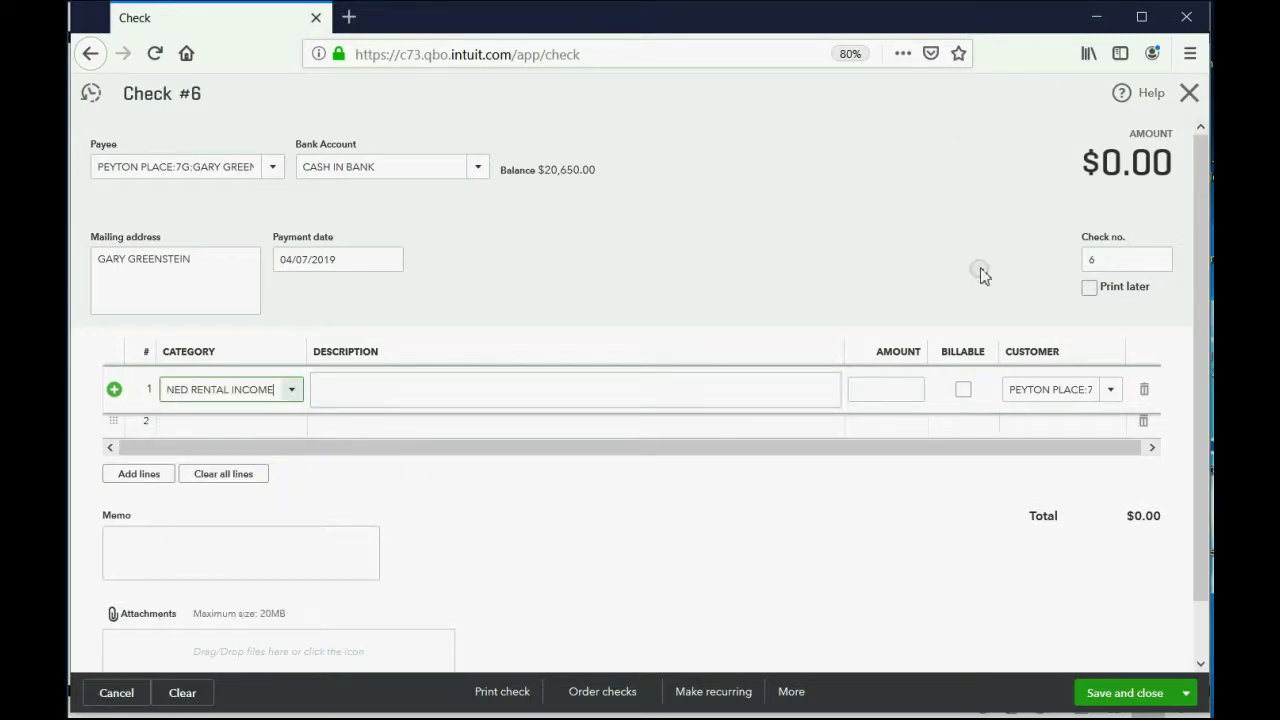
# - Enter 800 as the first line's amount, then save and close the check
pyautogui.click(897, 392)
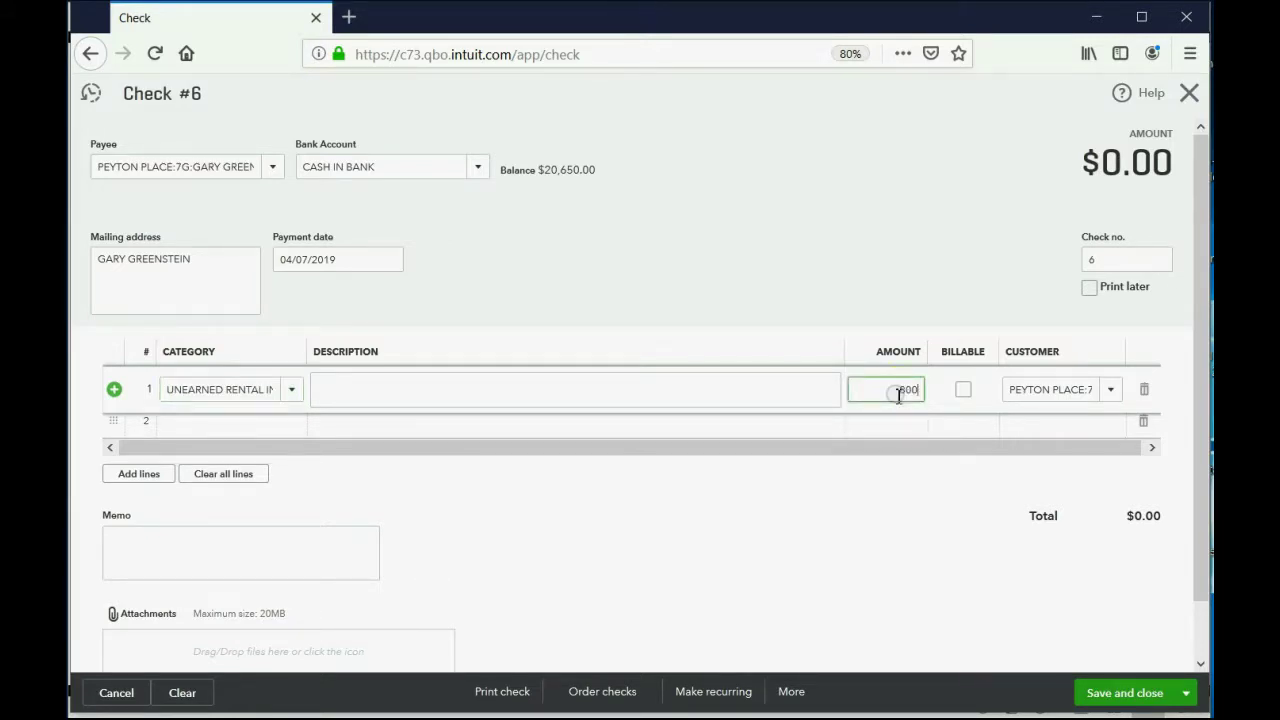
pyautogui.press('Tab')
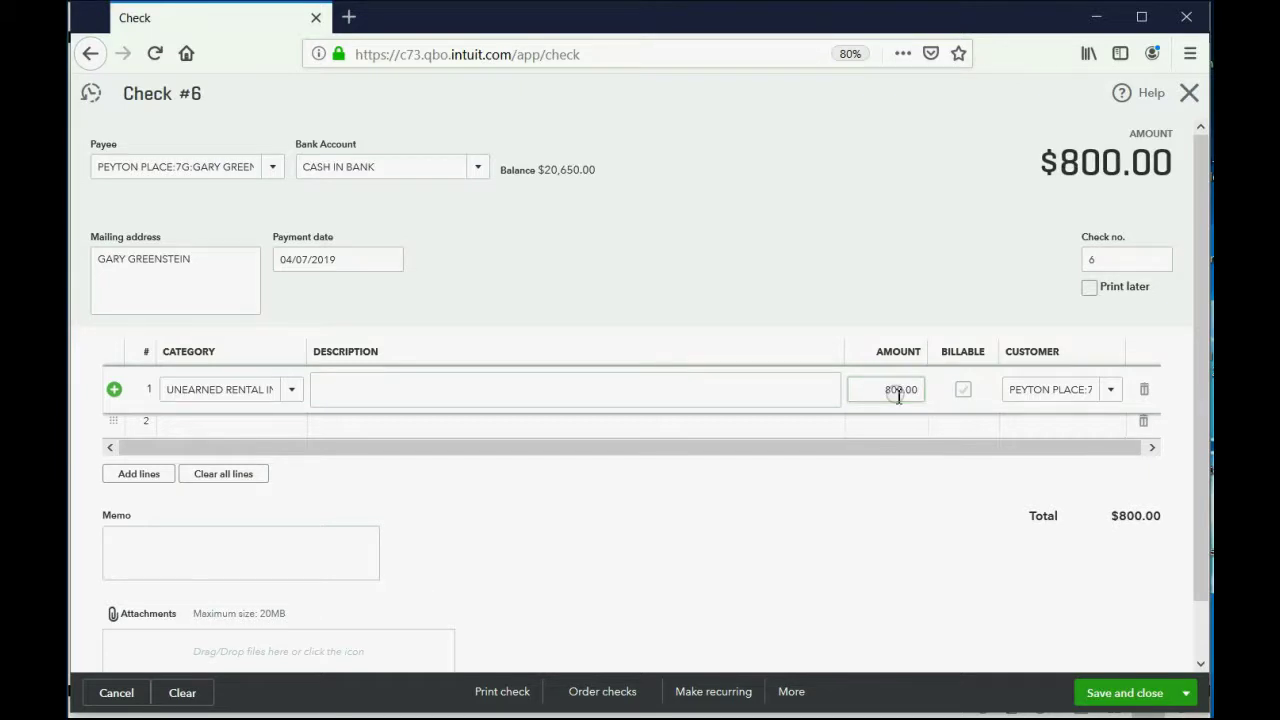
pyautogui.click(876, 392)
pyautogui.click(876, 392)
pyautogui.click(1120, 692)
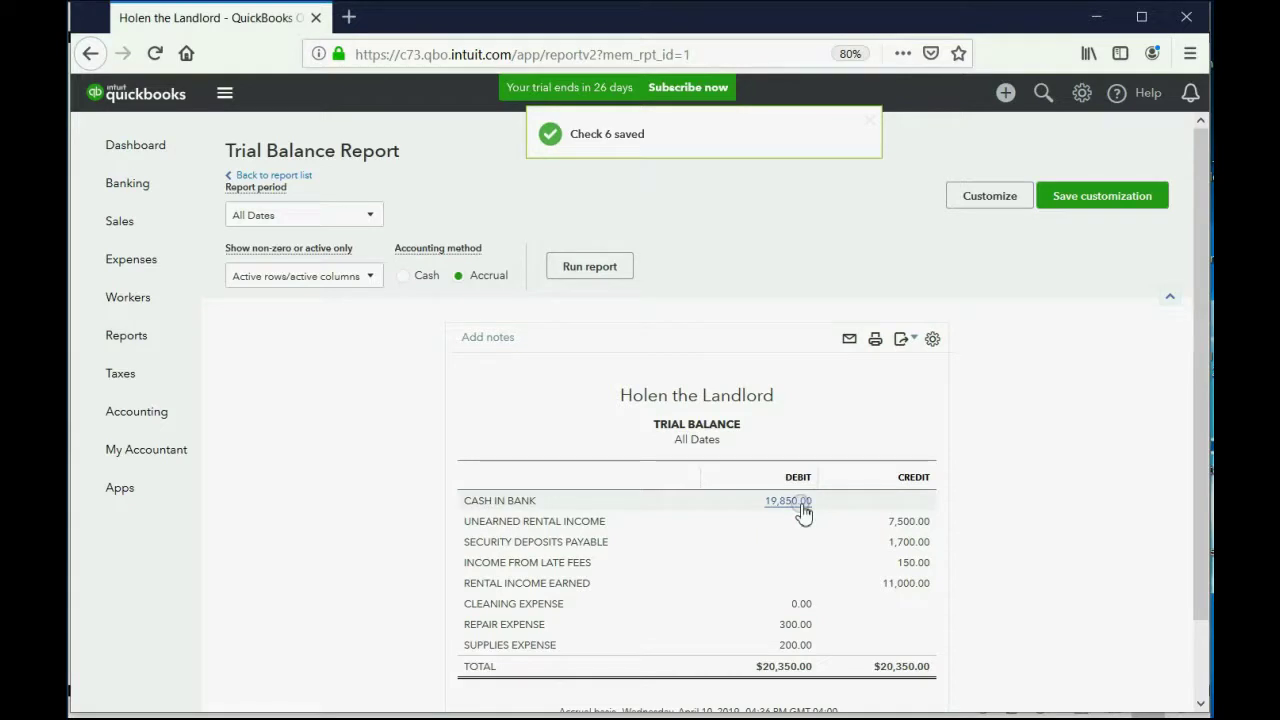
# - Review the updated trial balance, then open the custom Tenant Balance Detail report to examine the Peyton Place unit 7G tenant's transactions
pyautogui.click(785, 529)
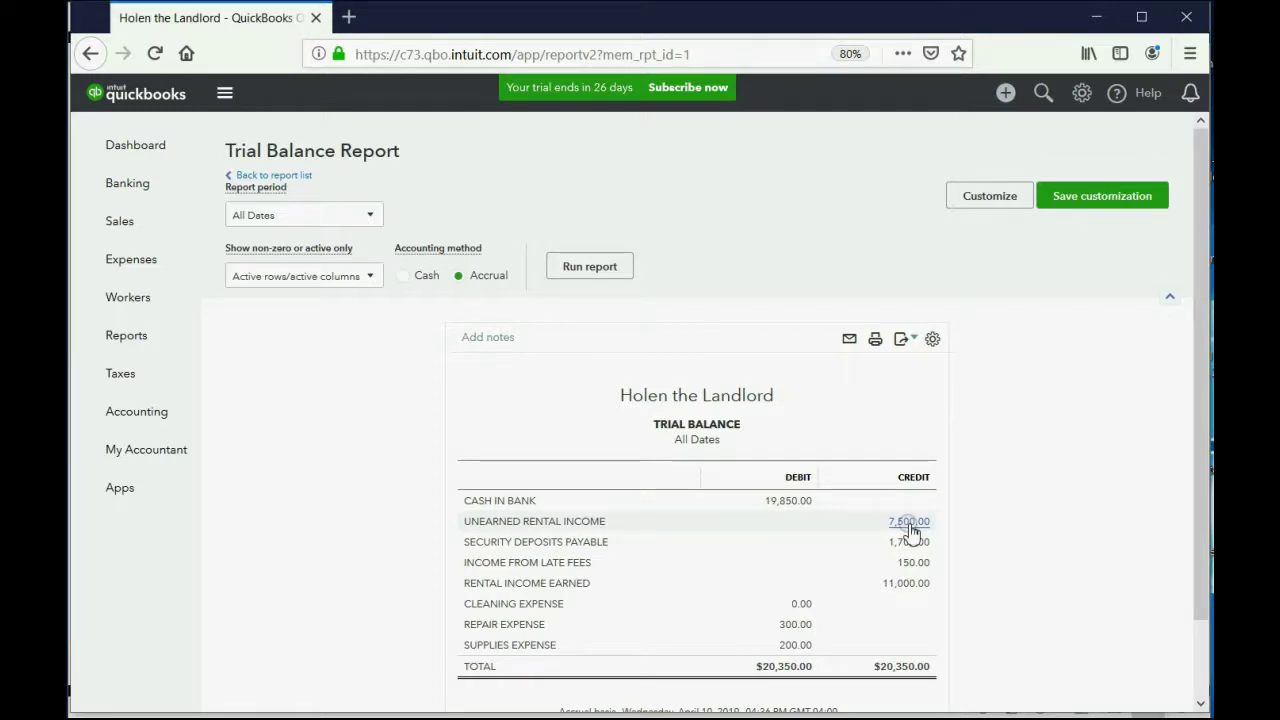
pyautogui.click(116, 337)
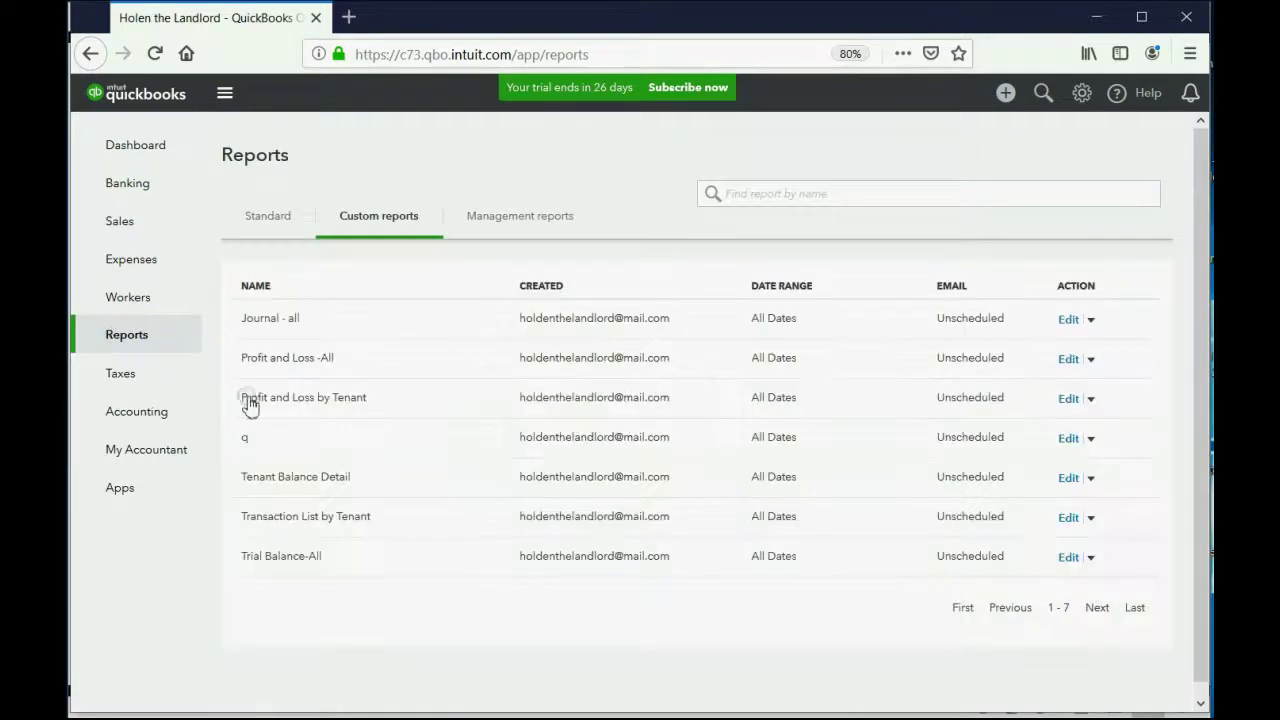
pyautogui.click(312, 478)
pyautogui.scroll(-10, 608, 529)
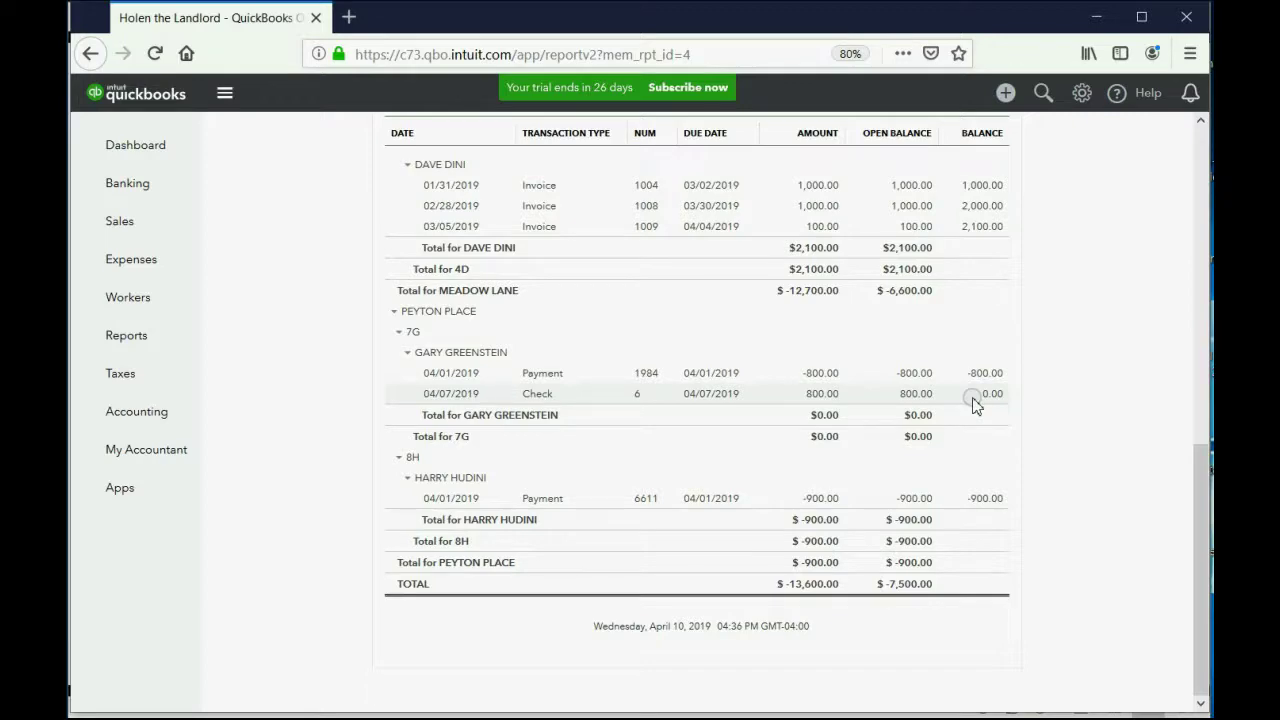
# - Consult the refund example slide in PowerPoint, then return to QuickBooks and start a new check
pyautogui.hotkey('alt', 'Tab')
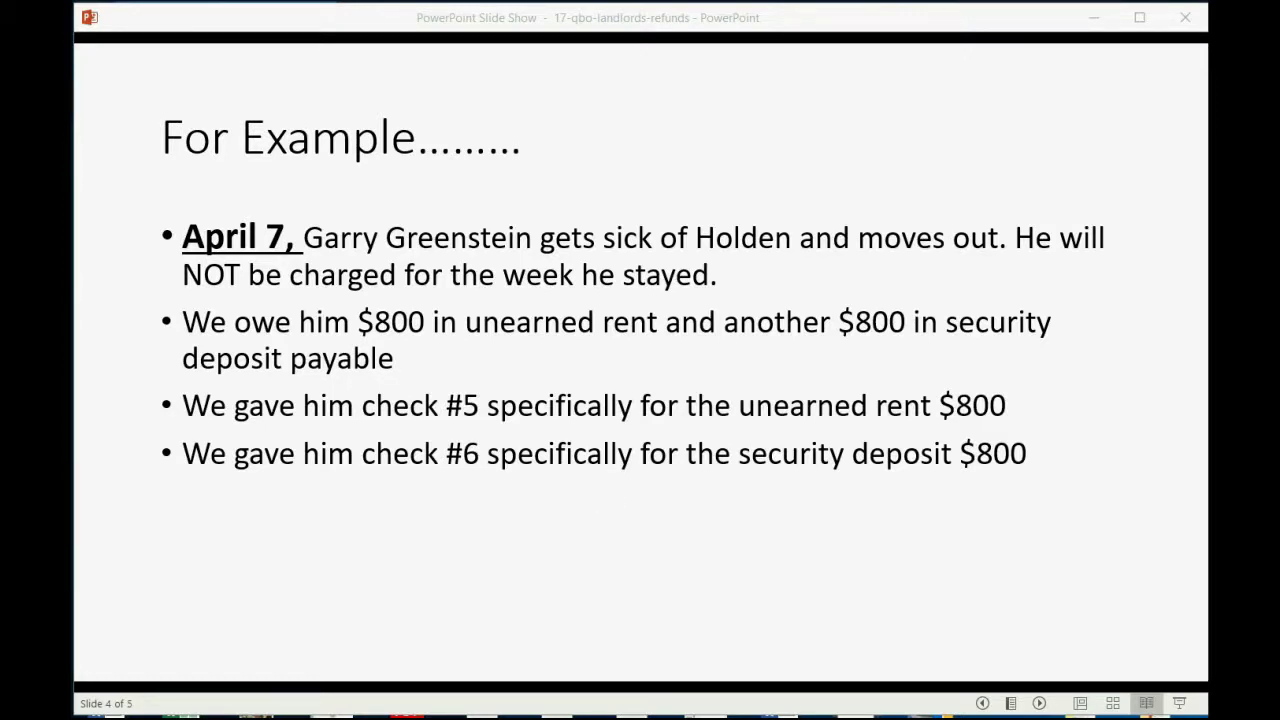
pyautogui.hotkey('alt', 'Tab')
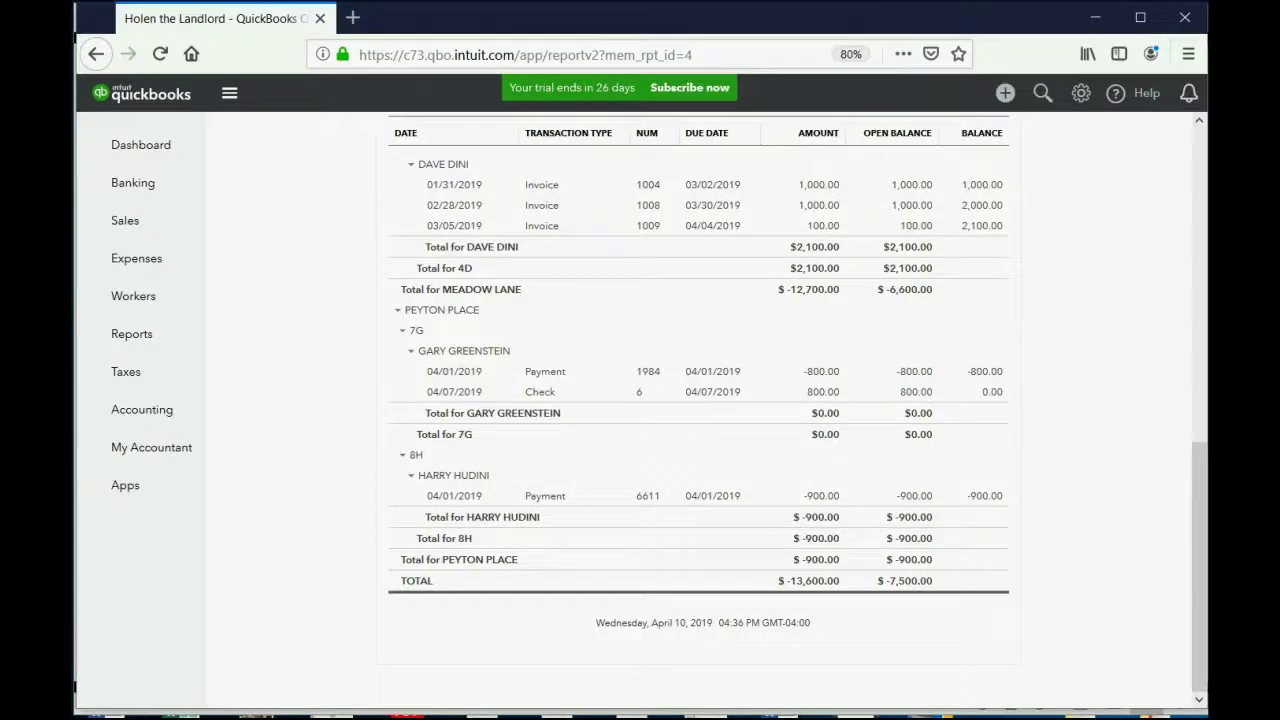
pyautogui.click(1004, 93)
pyautogui.click(614, 225)
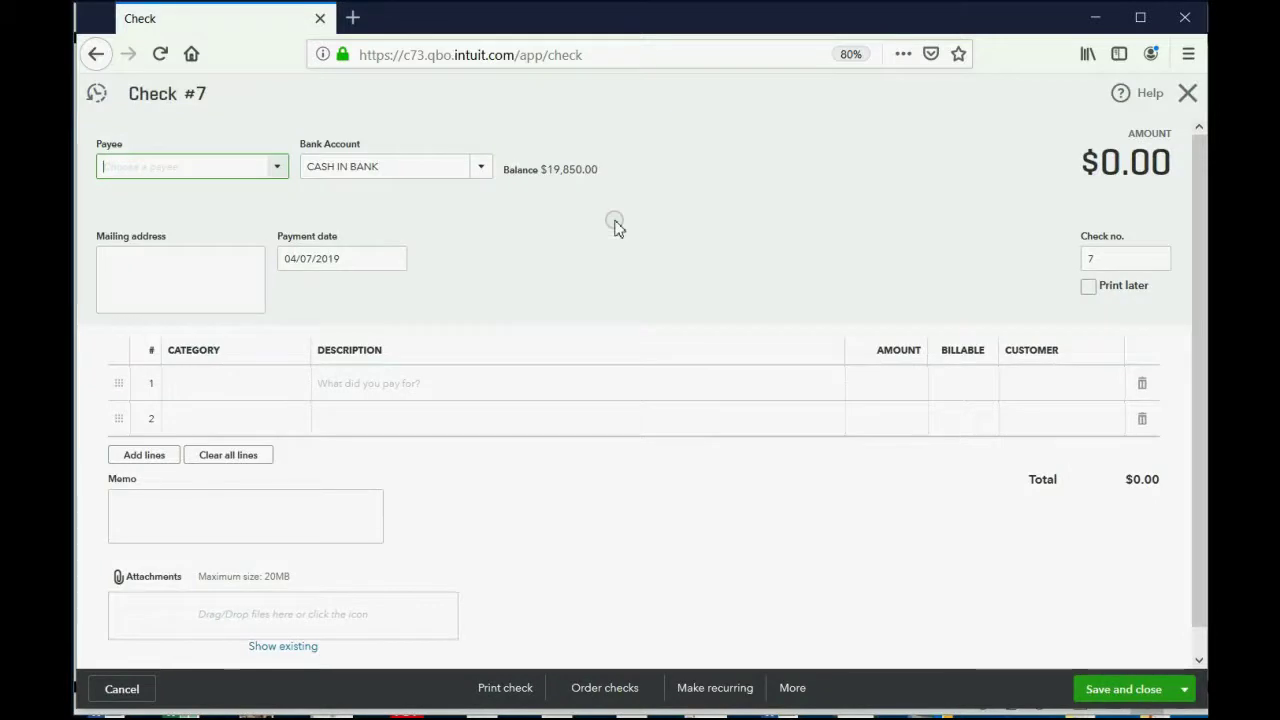
# - Choose the Peyton Place unit 7G tenant as the payee of the new check
pyautogui.click(1108, 261)
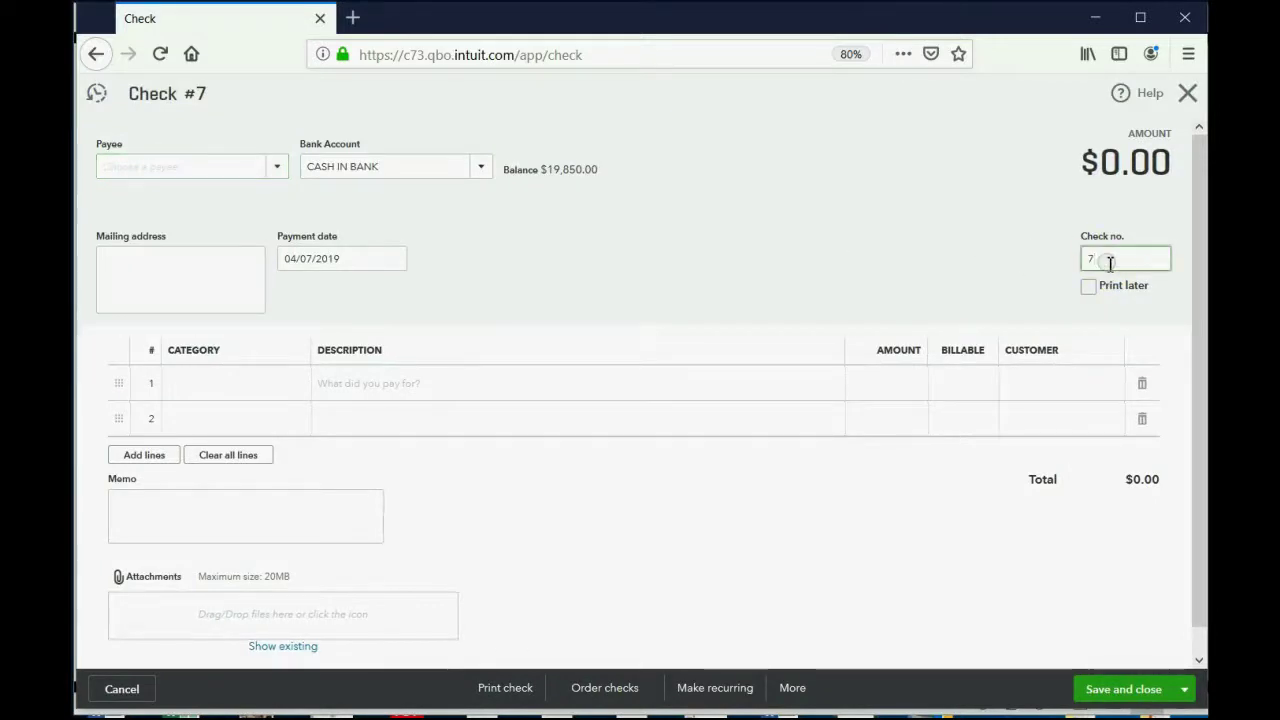
pyautogui.click(277, 168)
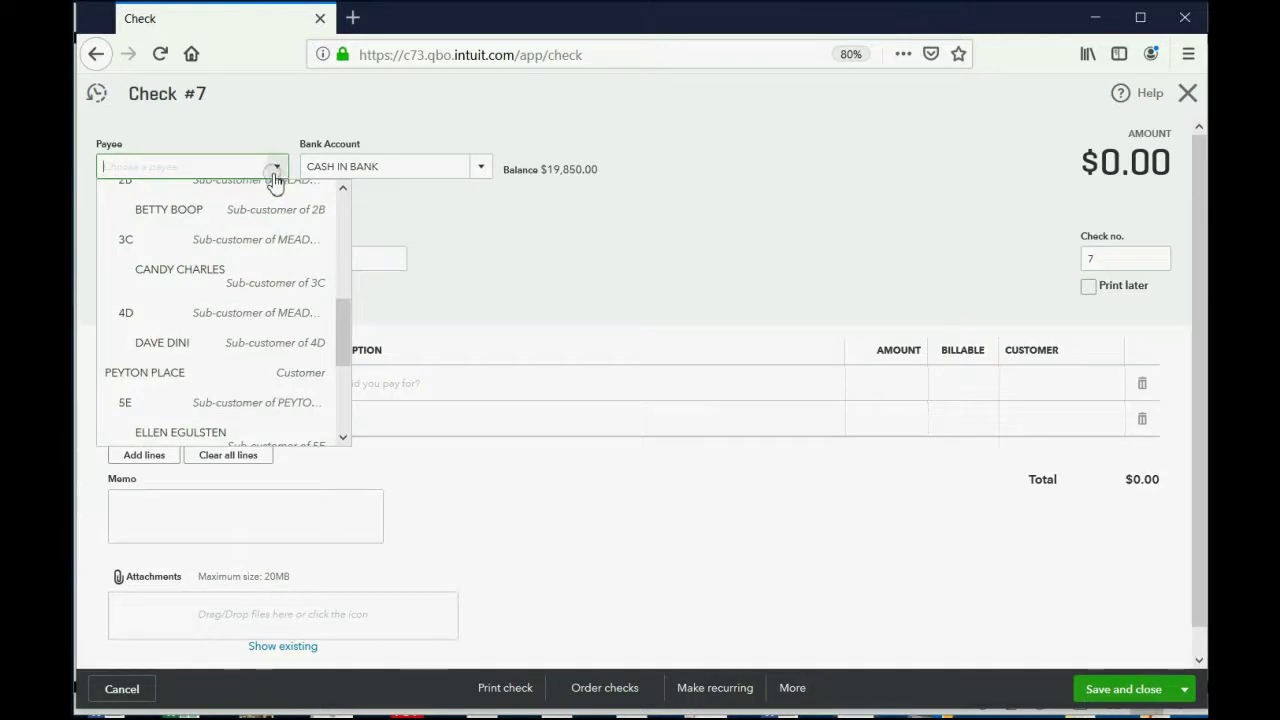
pyautogui.scroll(3, 306, 237)
pyautogui.scroll(-4, 309, 263)
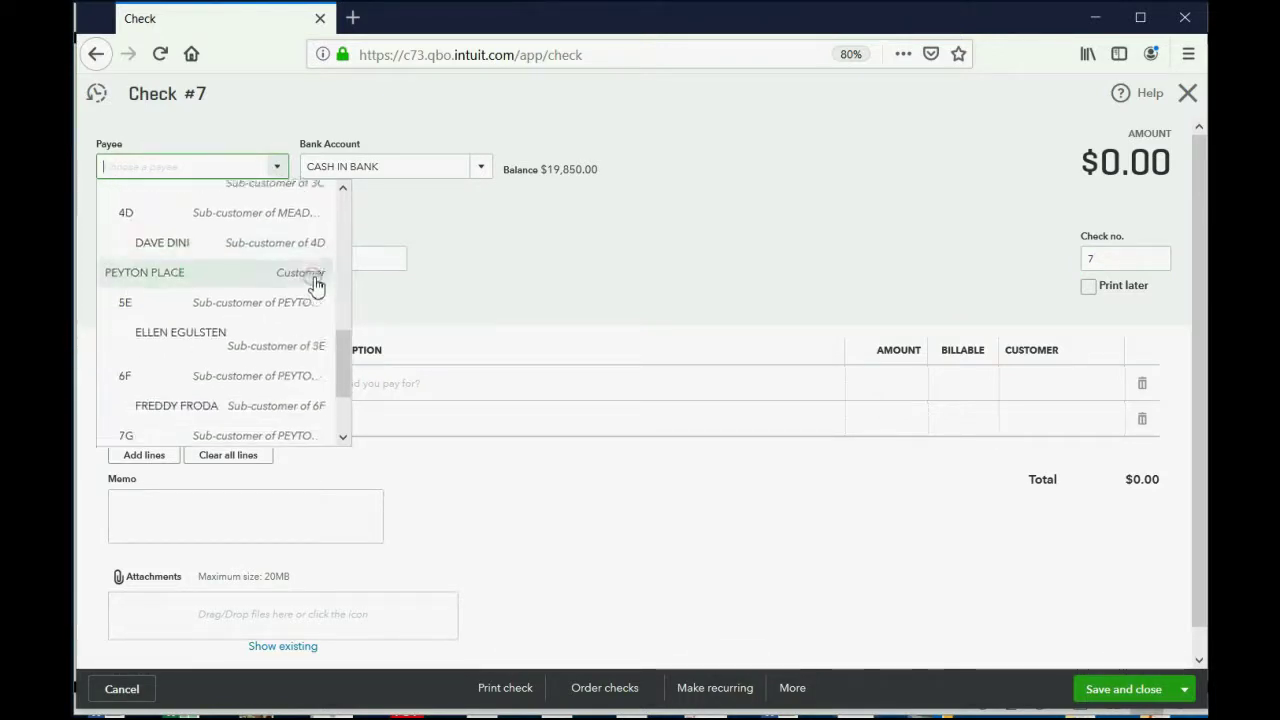
pyautogui.scroll(-2, 314, 286)
pyautogui.click(257, 360)
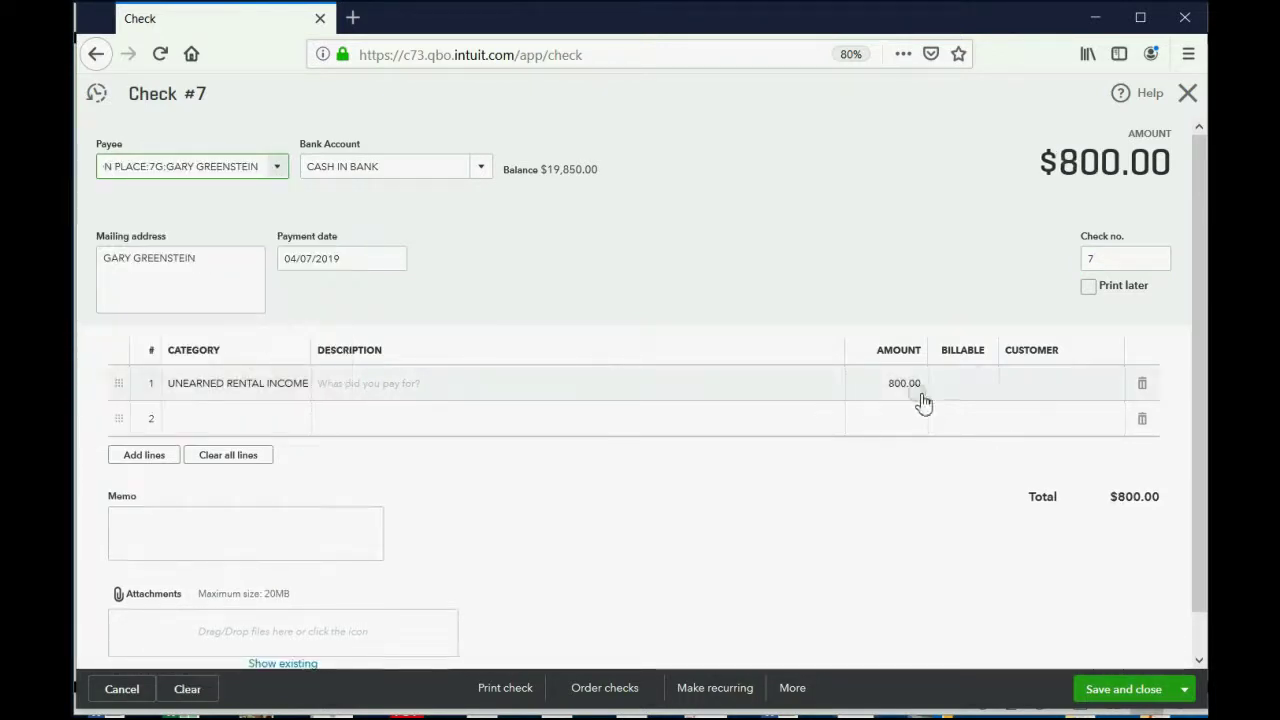
# - Assign the Peyton Place unit 7G tenant as the first line's customer and set the payment date to 04/07/2019
pyautogui.click(1058, 383)
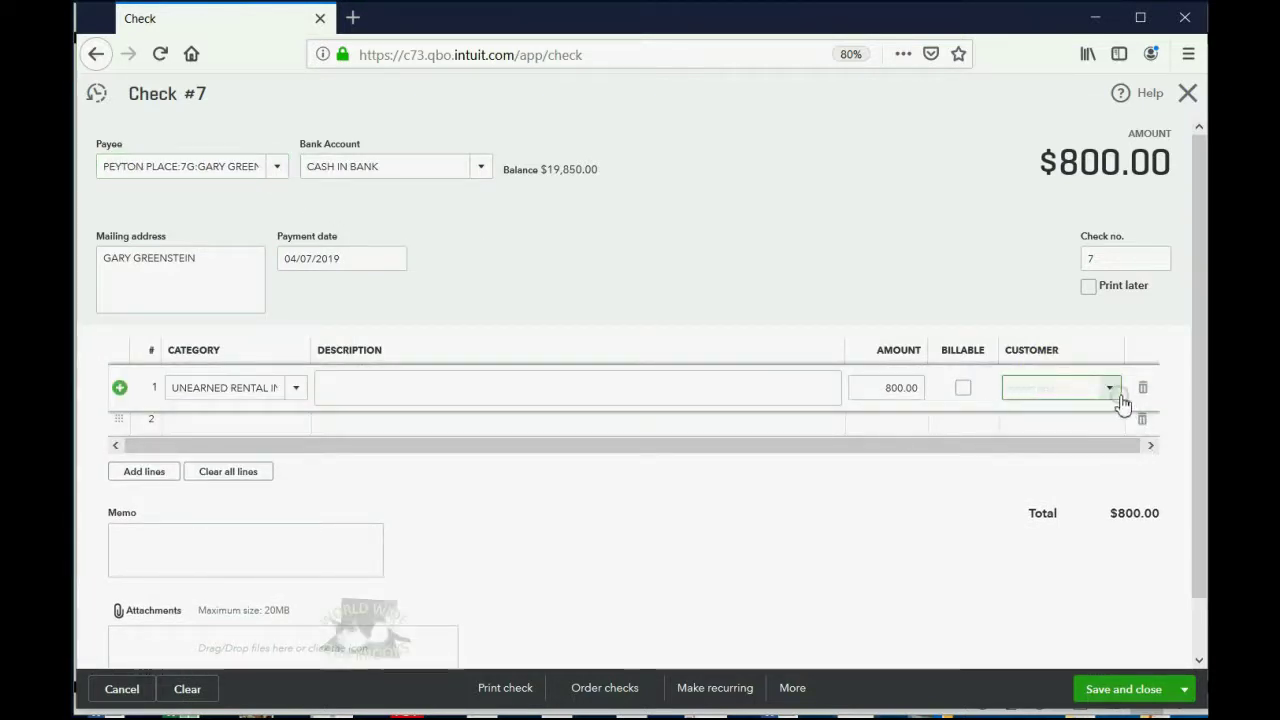
pyautogui.click(1110, 389)
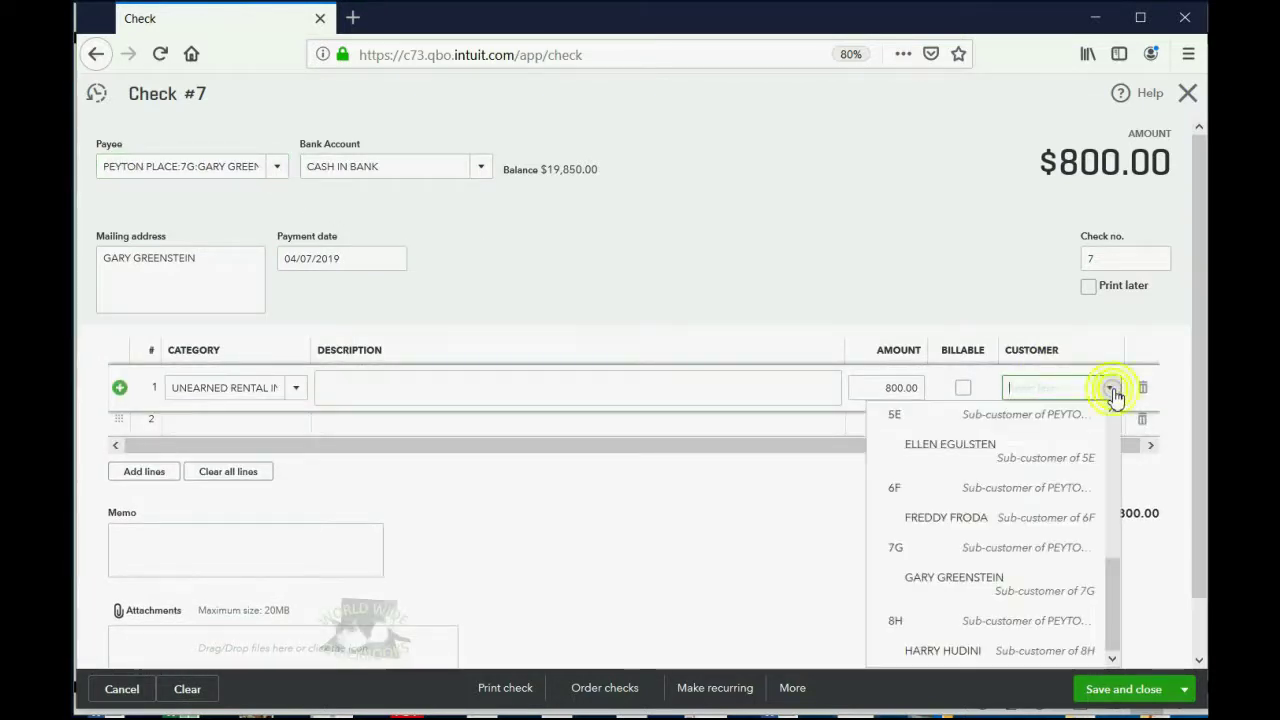
pyautogui.click(1014, 585)
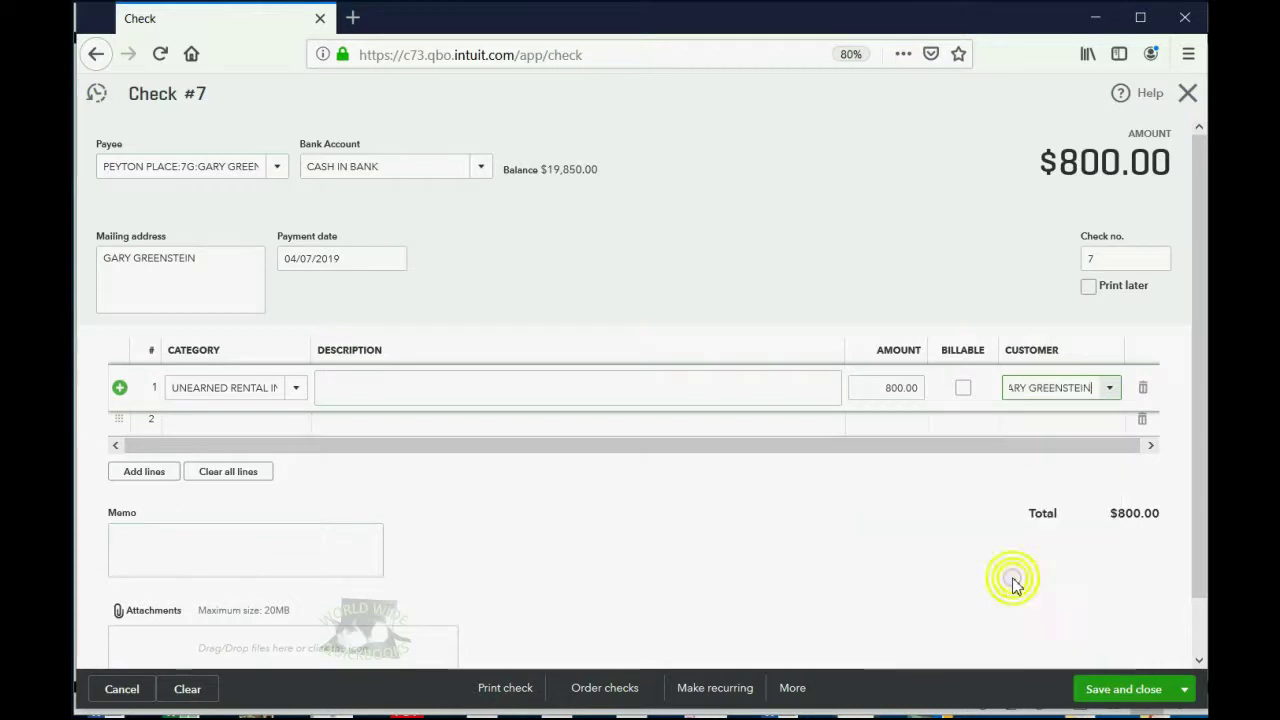
pyautogui.click(396, 262)
pyautogui.click(295, 366)
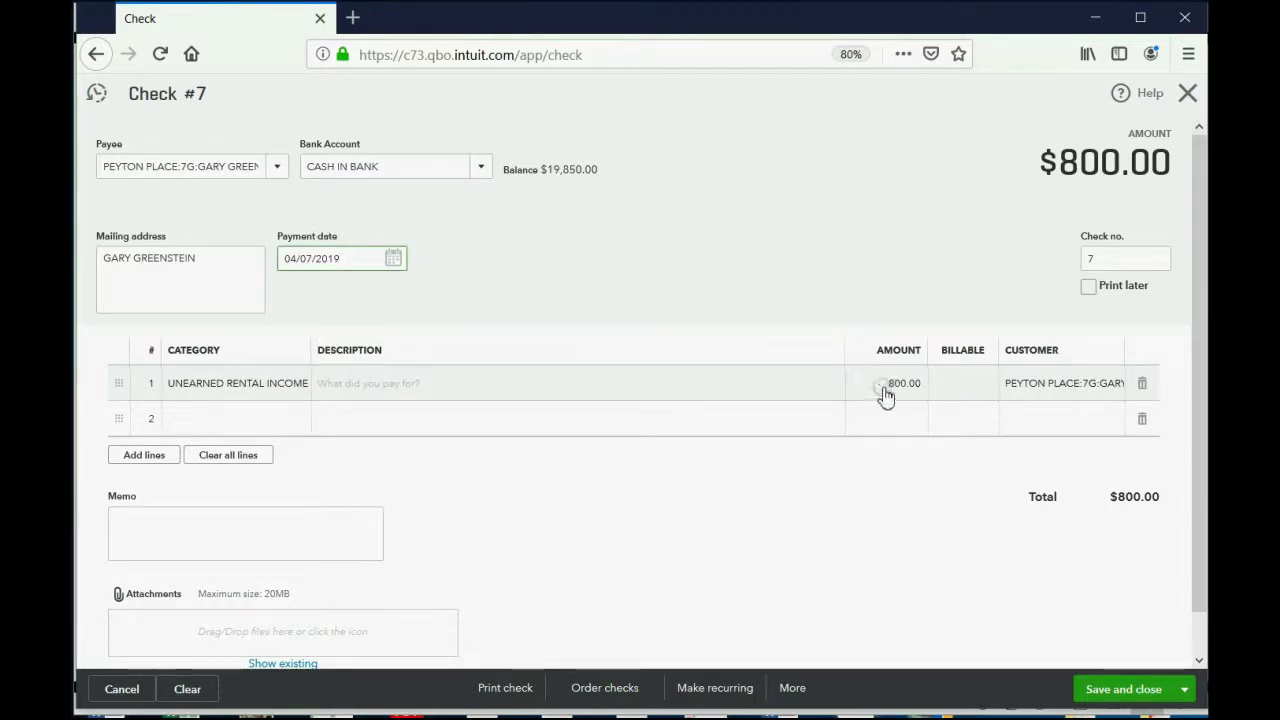
# - Change the first line's category to SECURITY DEPOSITS PAYABLE, then save and close the check
pyautogui.click(284, 388)
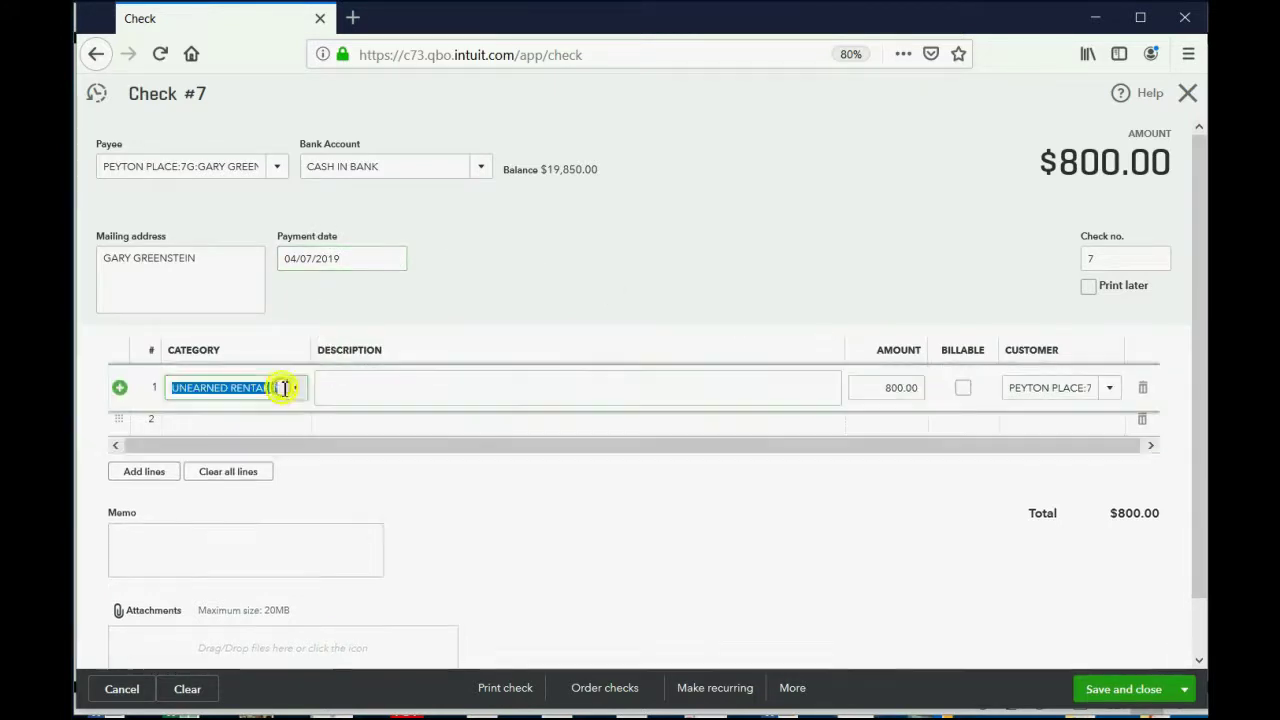
pyautogui.click(297, 388)
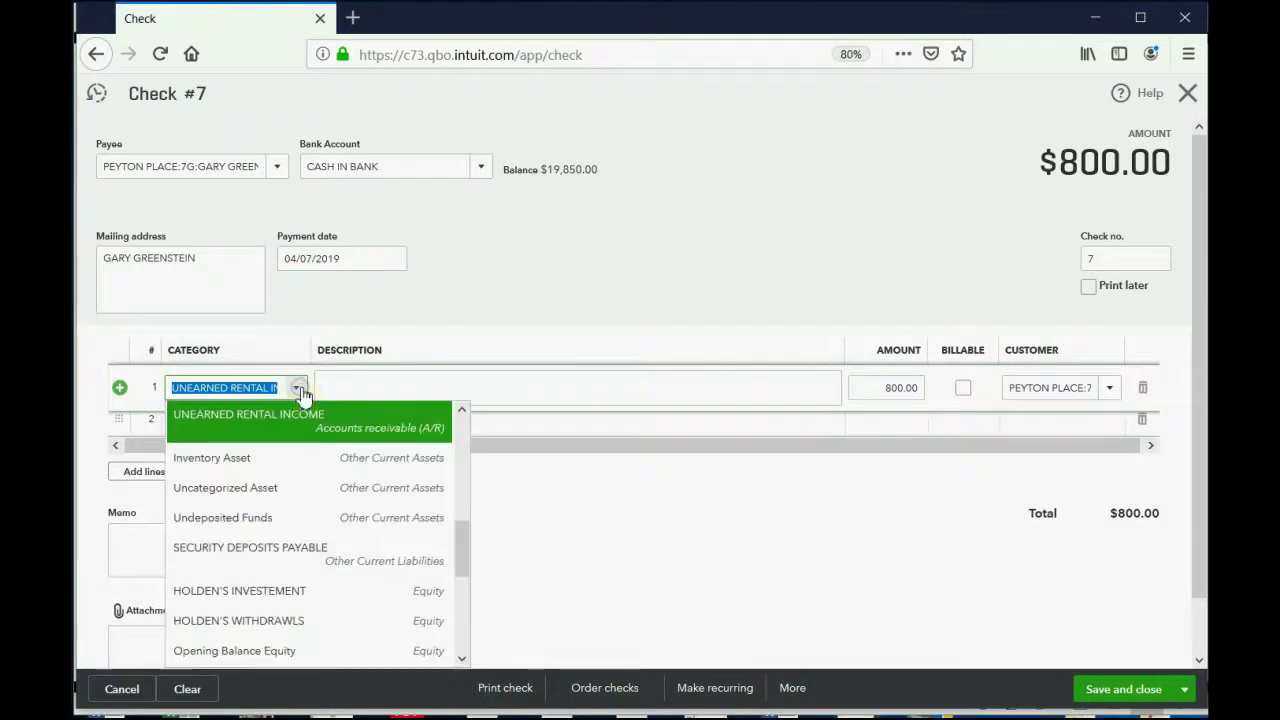
pyautogui.click(310, 550)
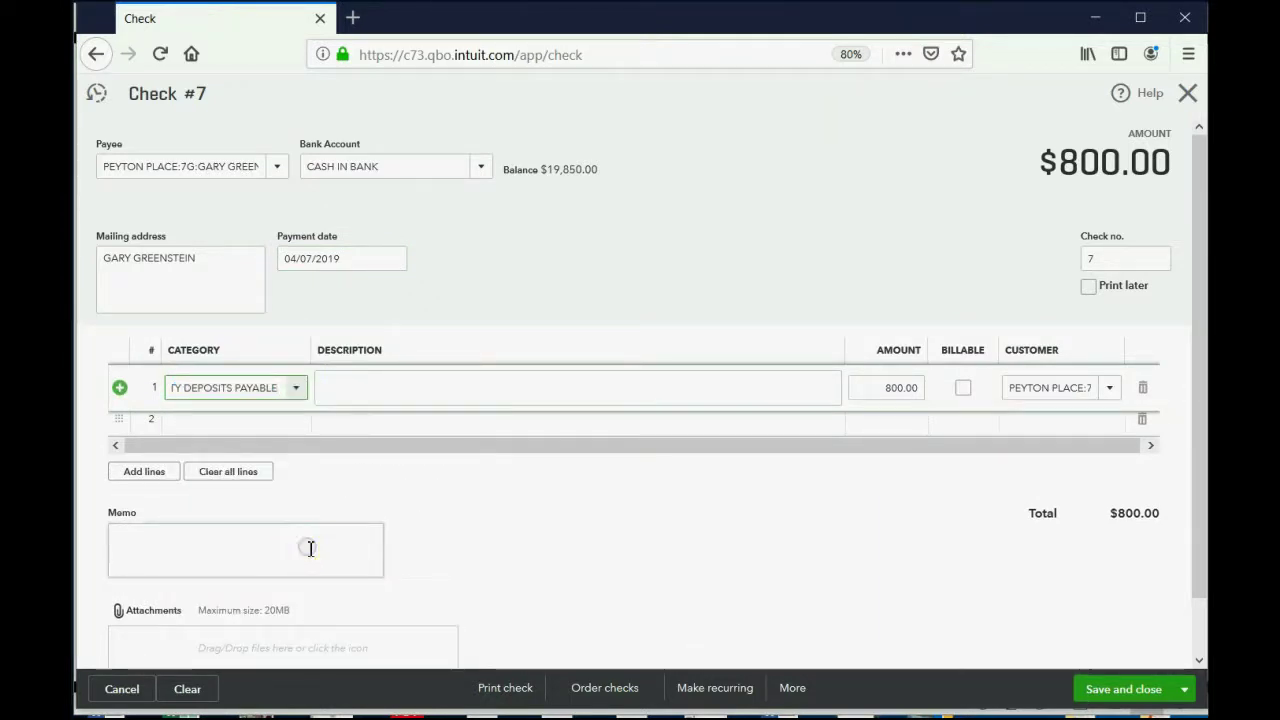
pyautogui.click(503, 504)
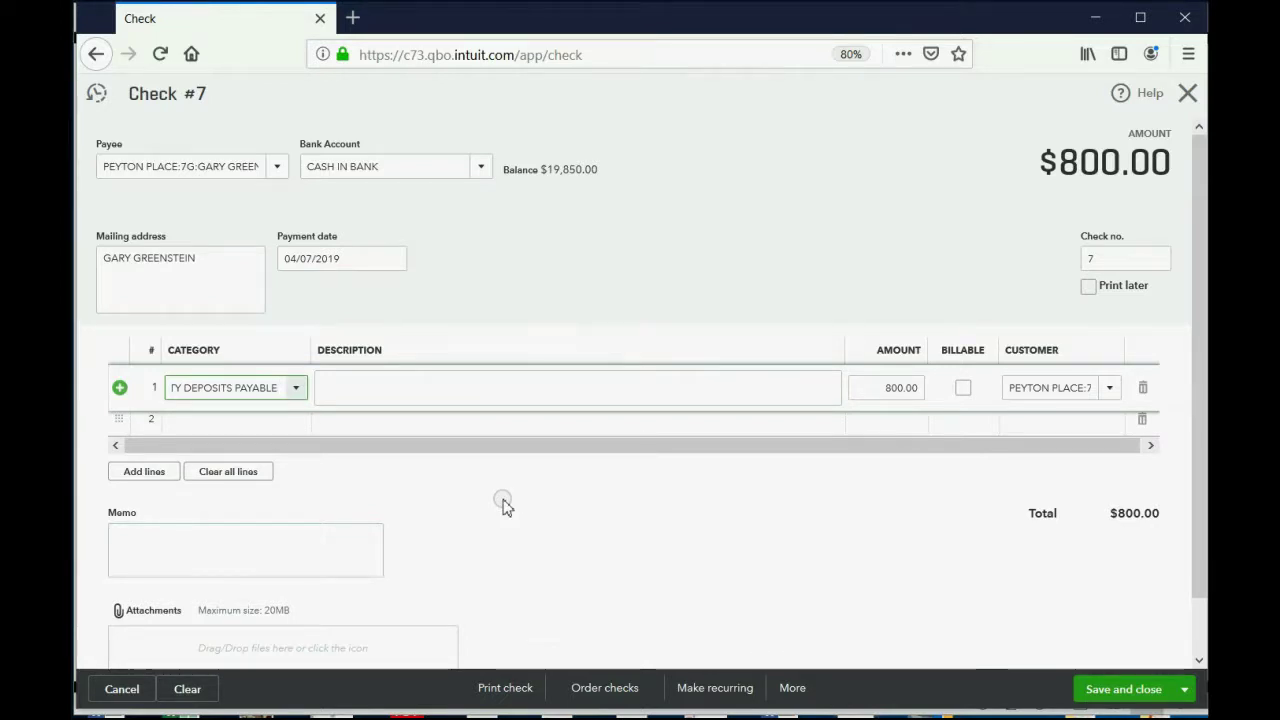
pyautogui.click(1118, 689)
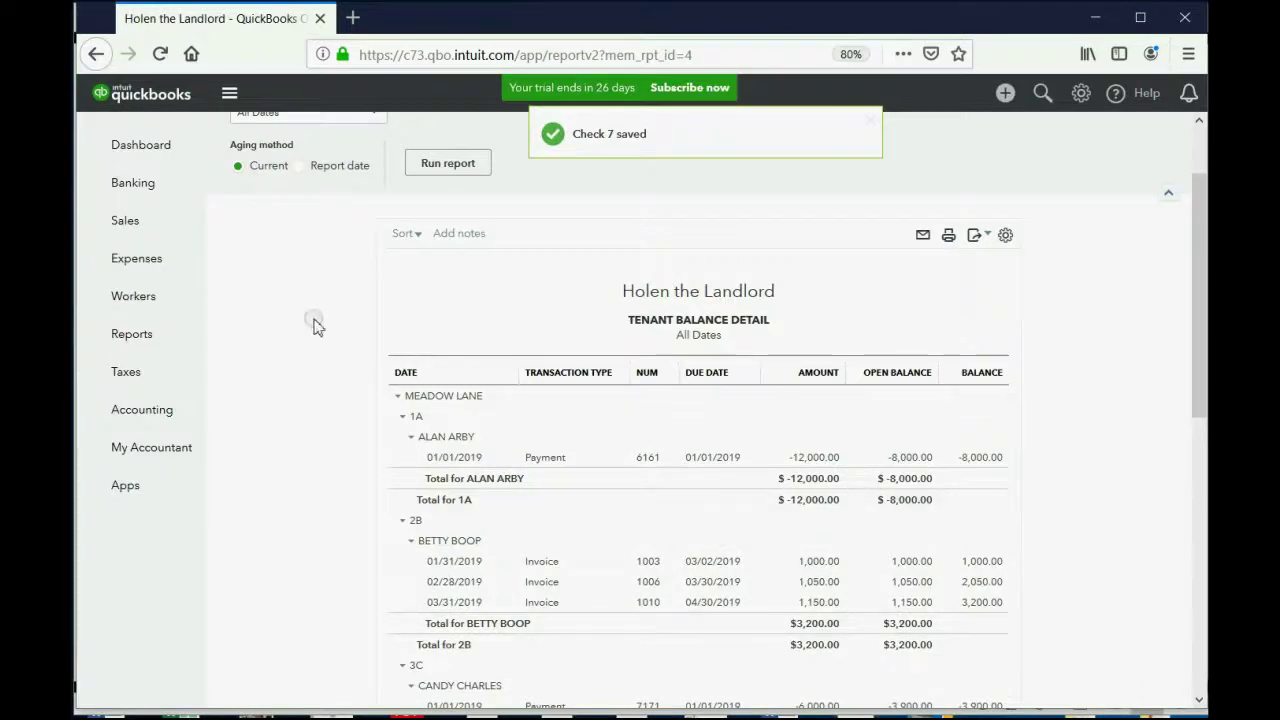
# - Open the security deposits payable transactions from the custom Trial Balance-All report and widen the Name column to read the full tenant names
pyautogui.click(128, 333)
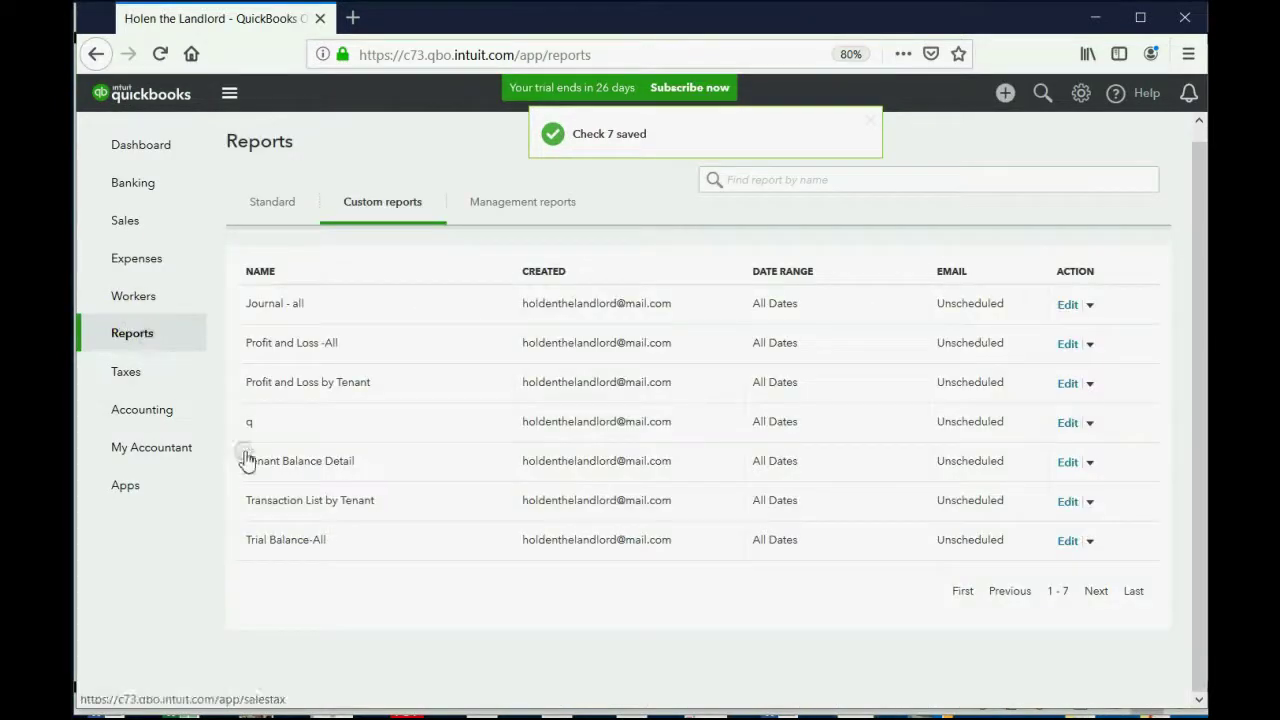
pyautogui.click(284, 544)
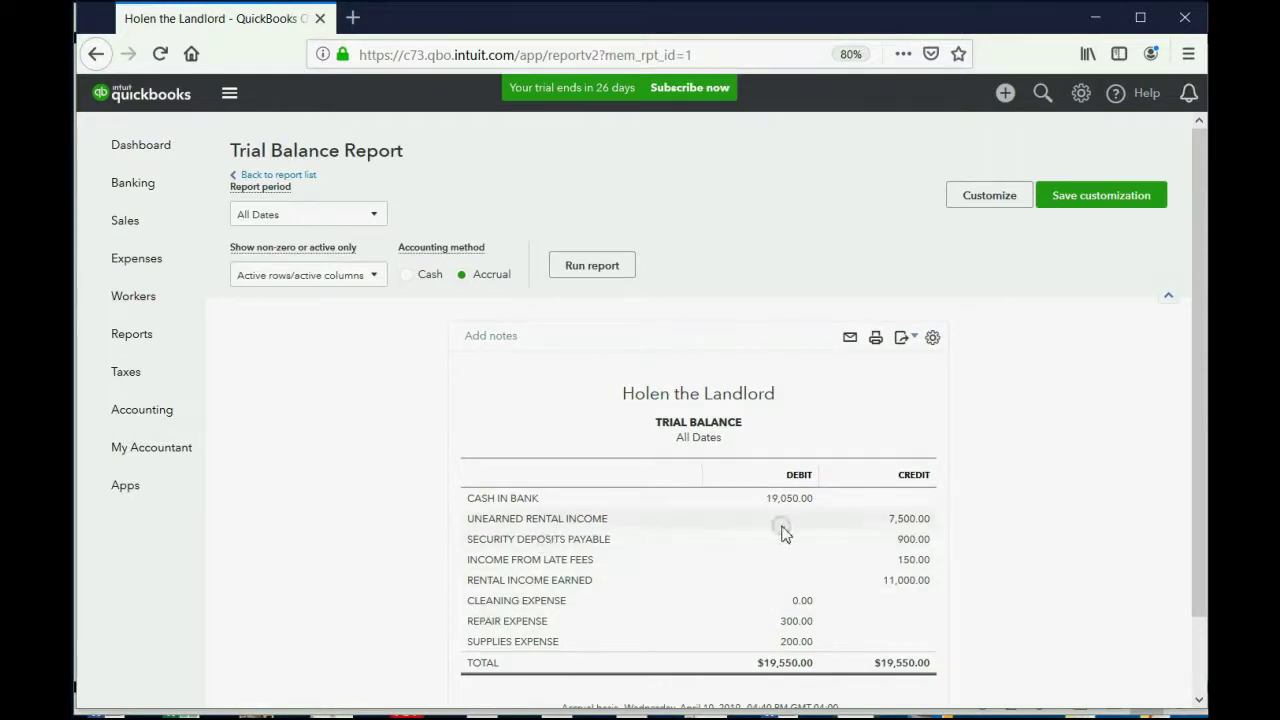
pyautogui.click(911, 540)
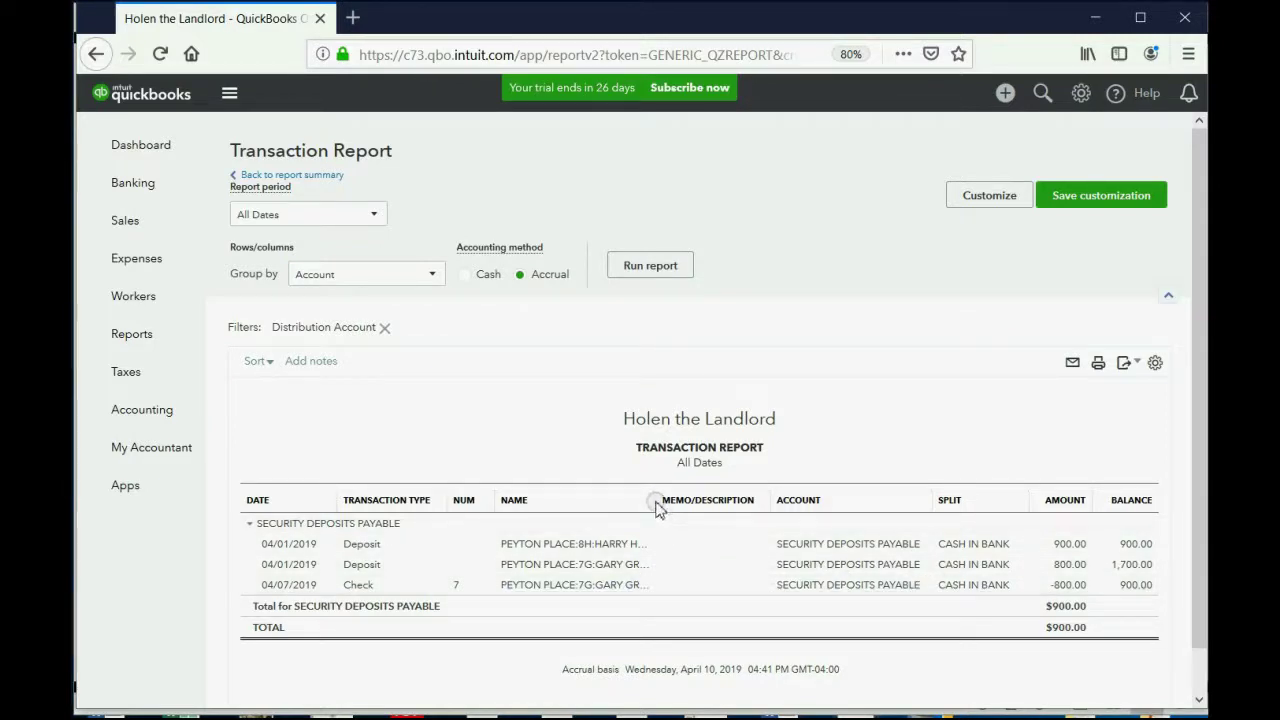
pyautogui.moveTo(655, 499); pyautogui.dragTo(743, 490)
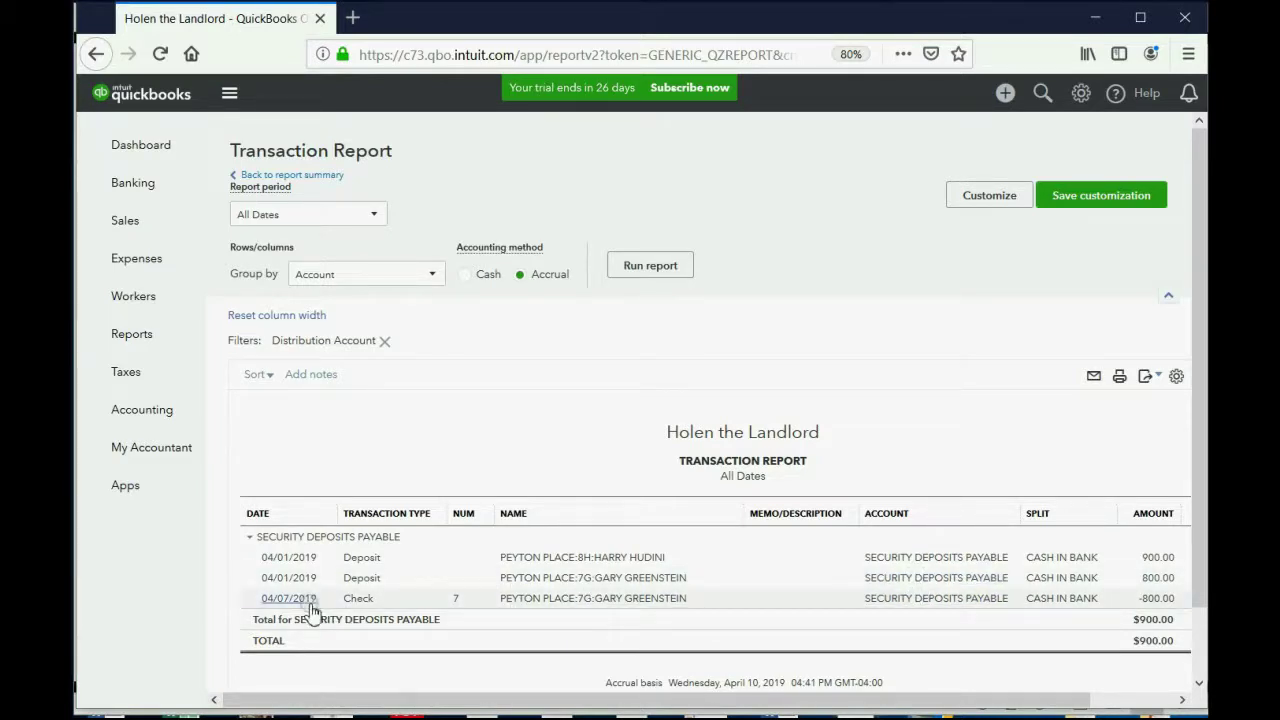
# - Open the custom Tenant Balance Detail report and examine the Peyton Place unit 7G tenant's payment, check and balance
pyautogui.click(134, 336)
pyautogui.click(306, 474)
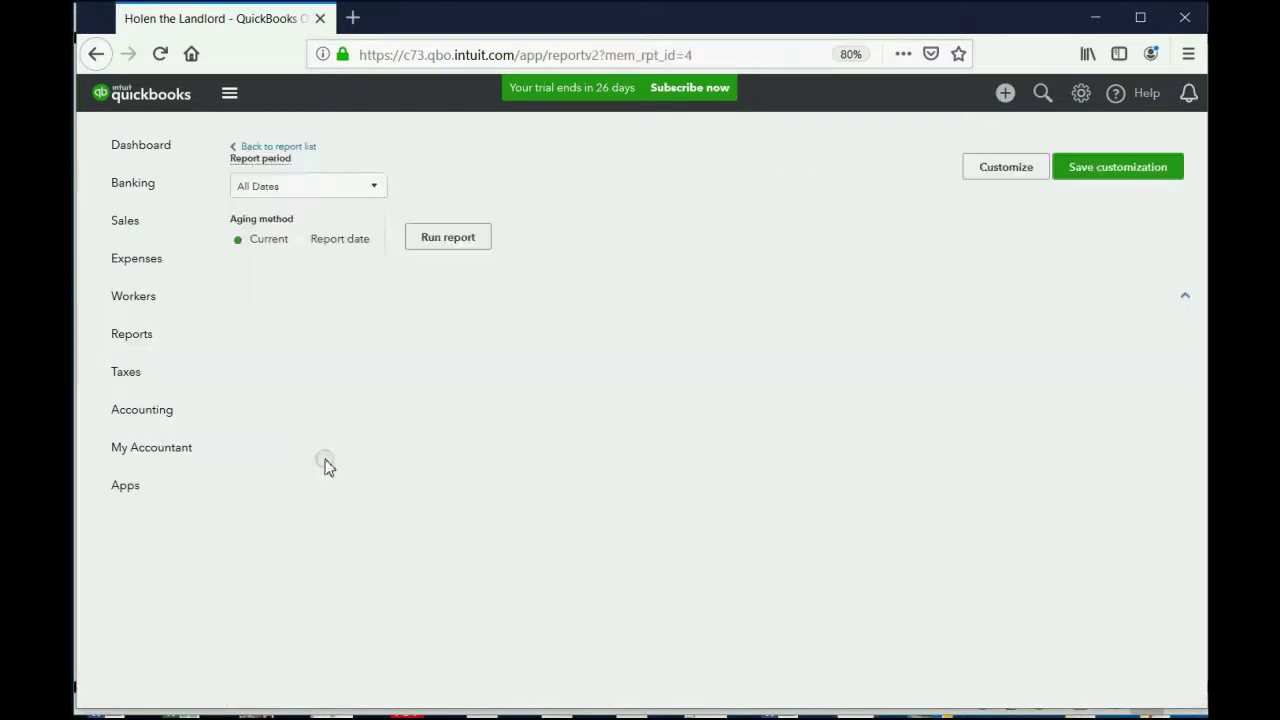
pyautogui.scroll(-10, 545, 460)
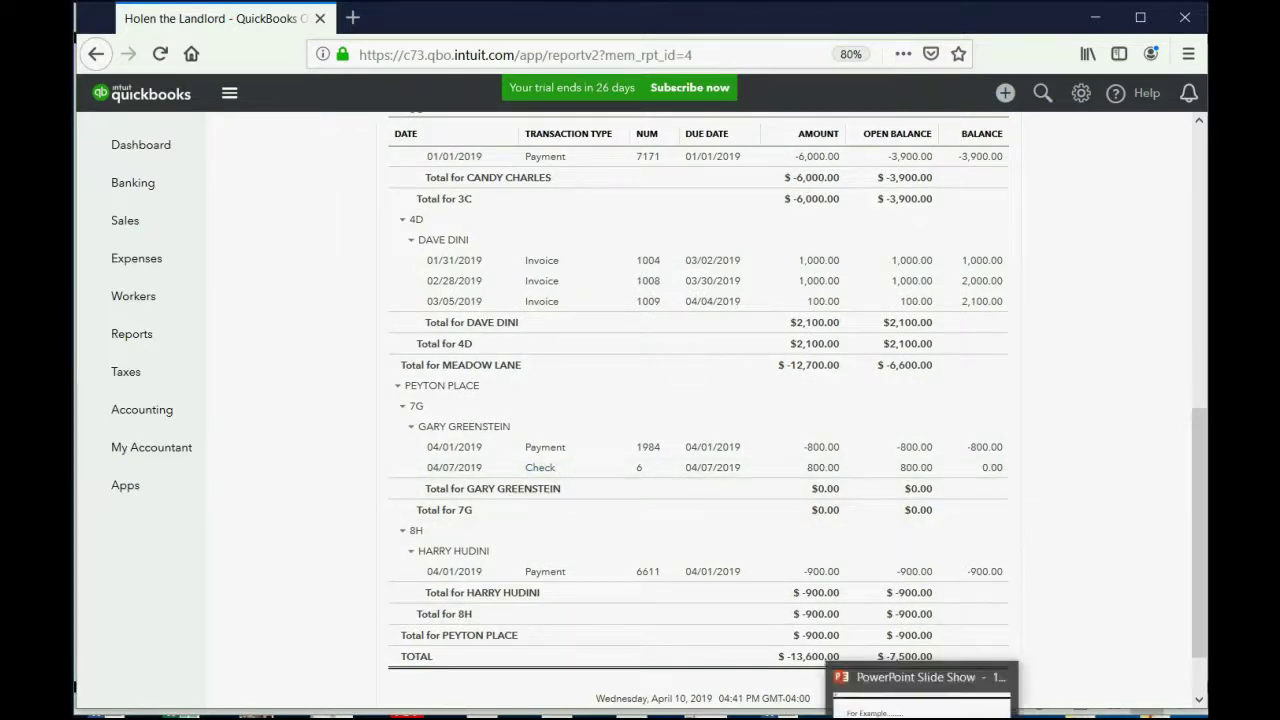
# - Switch to the PowerPoint slide show and advance to the slide on double-checking the security deposit account
pyautogui.click(920, 688)
pyautogui.click(767, 619)
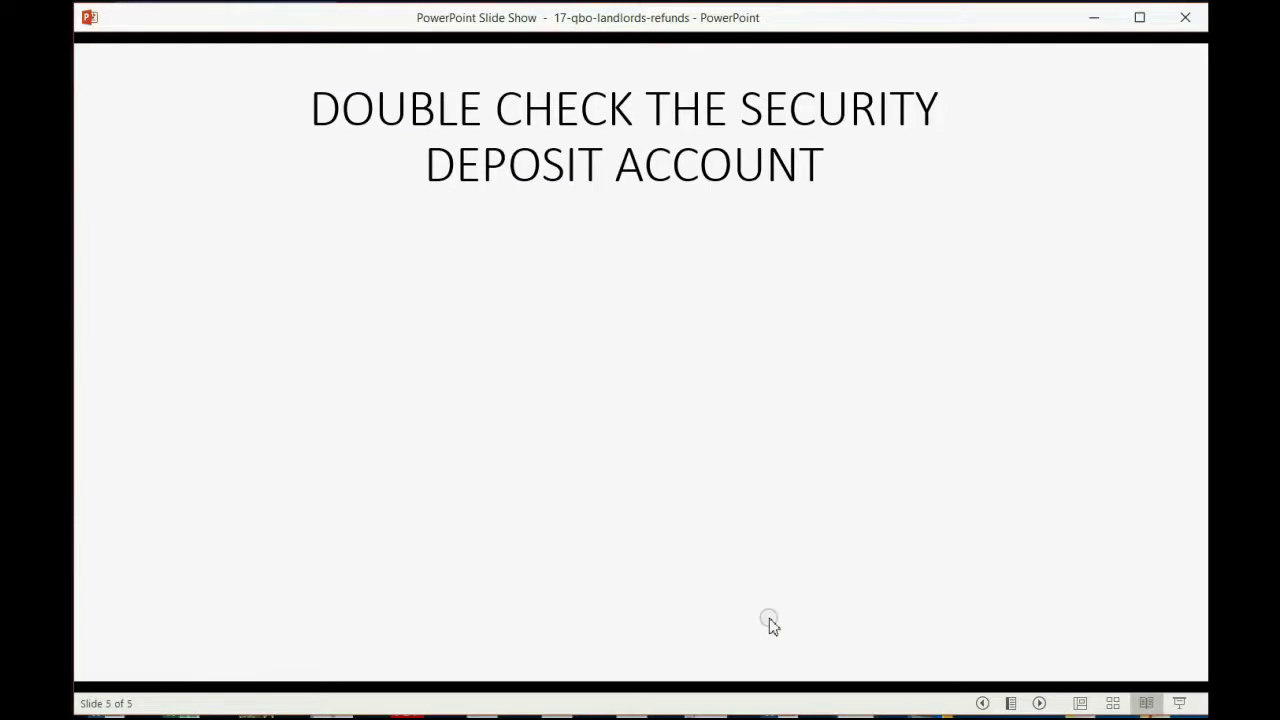
# - Reveal the slide's trial balance line, switch back to QuickBooks, and open the SECURITY DEPOSITS PAYABLE transactions from the custom Trial Balance-All report
pyautogui.click(769, 619)
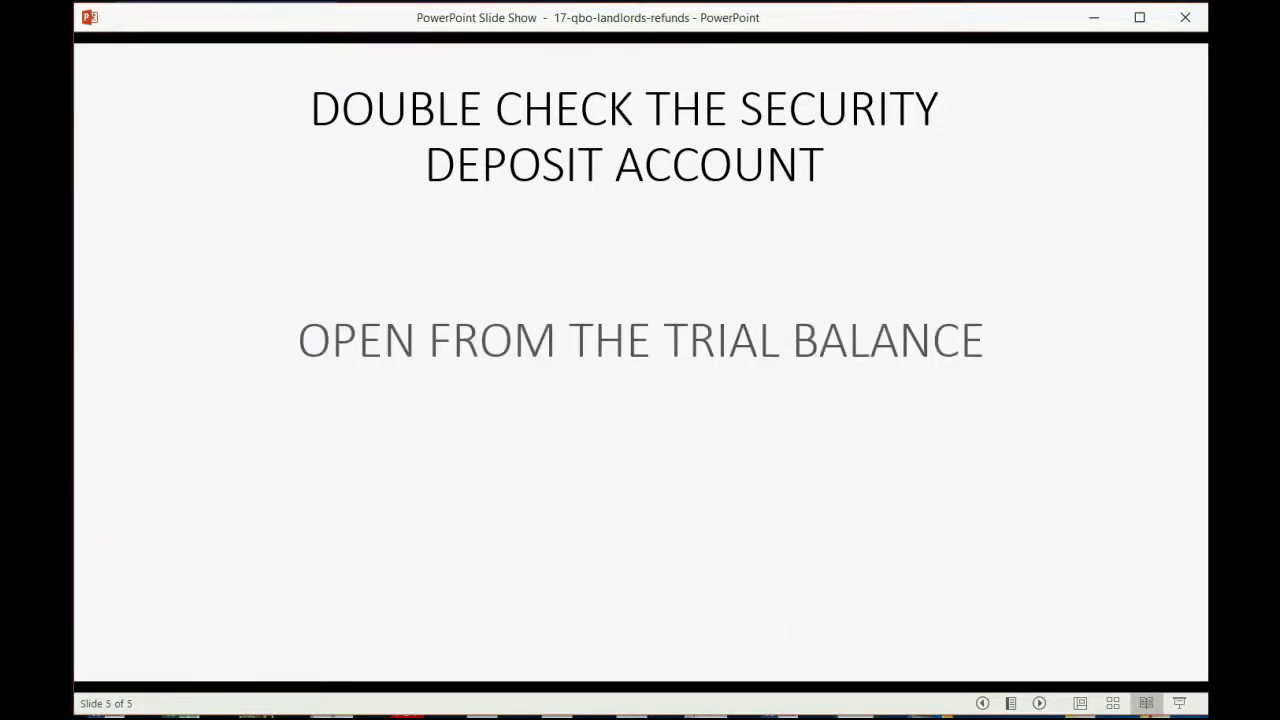
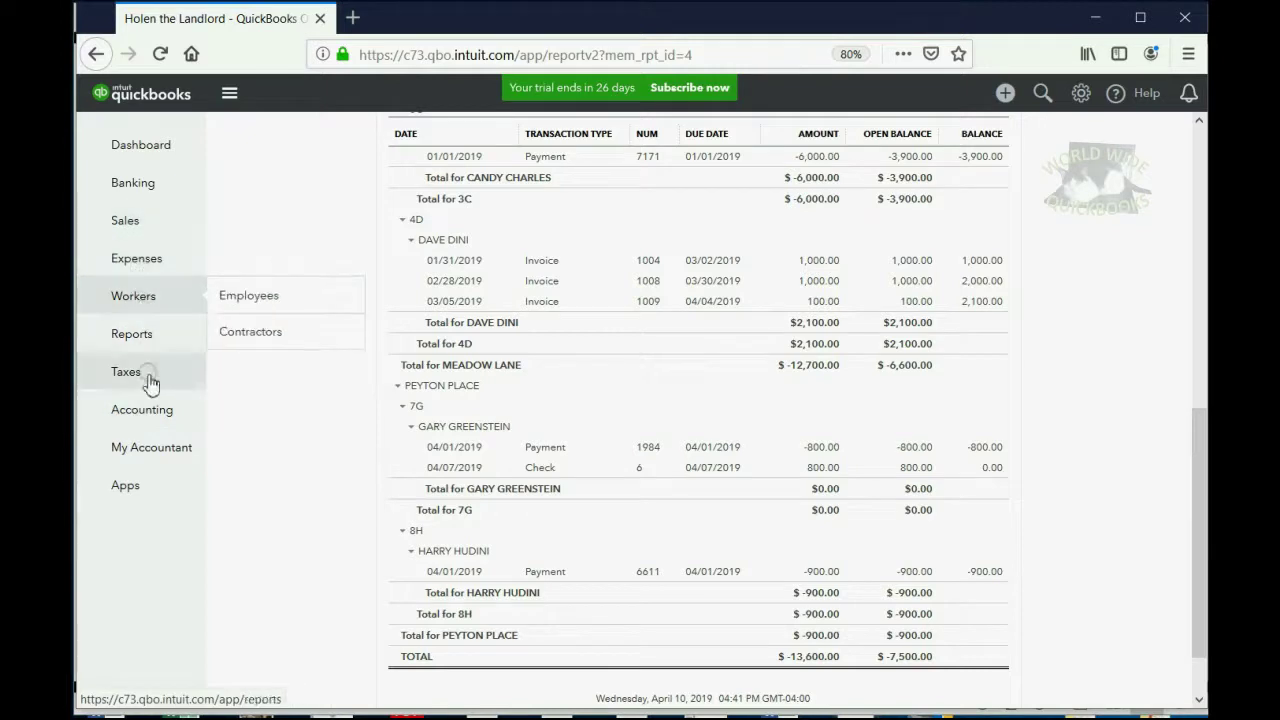
pyautogui.click(135, 340)
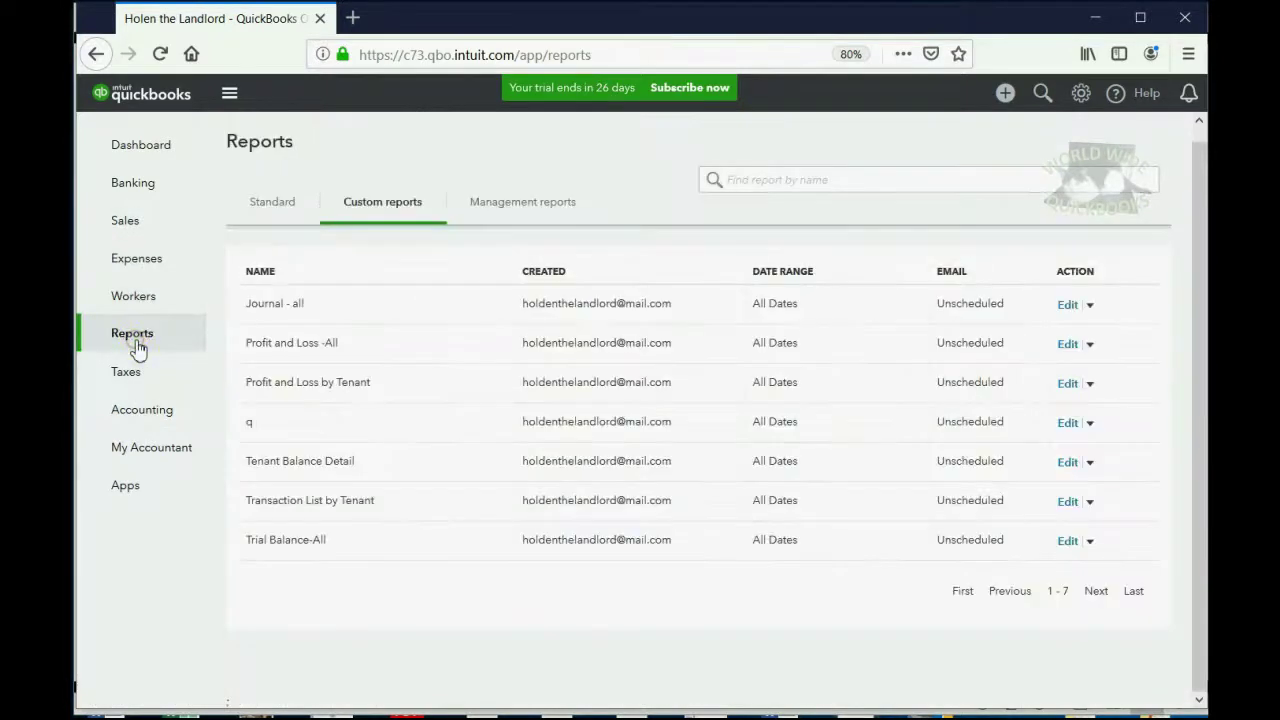
pyautogui.click(300, 540)
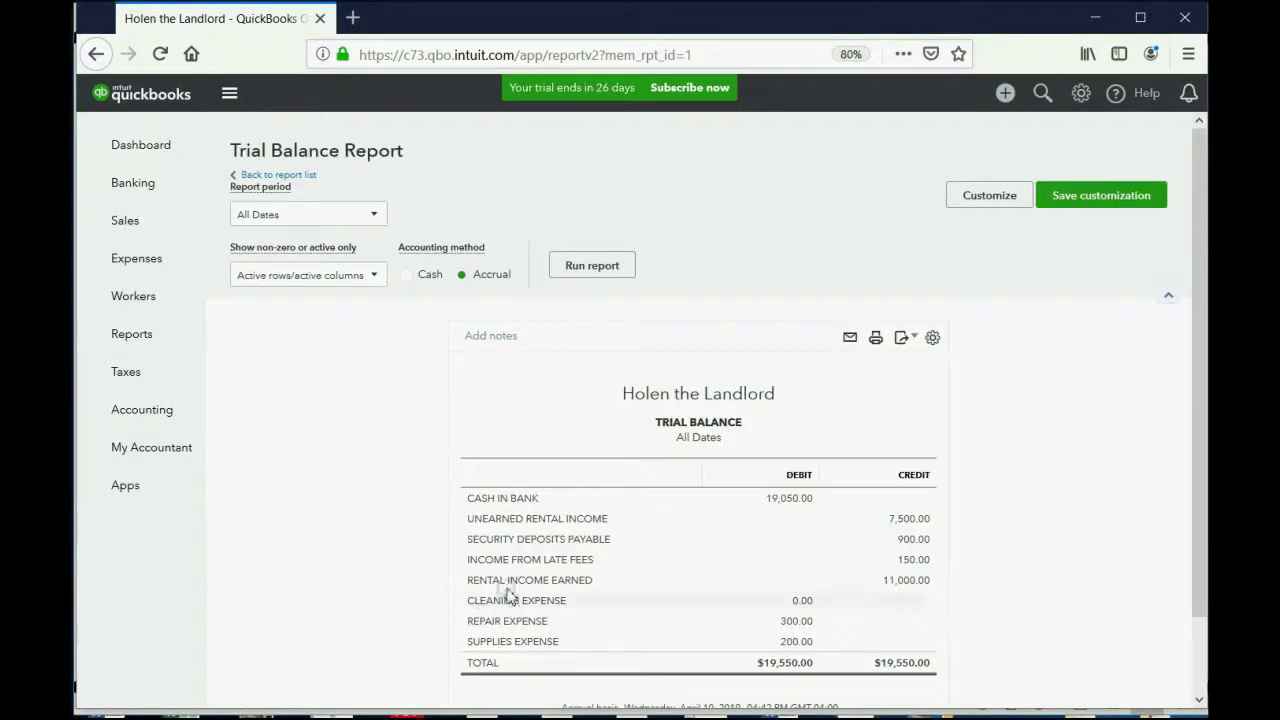
pyautogui.click(912, 545)
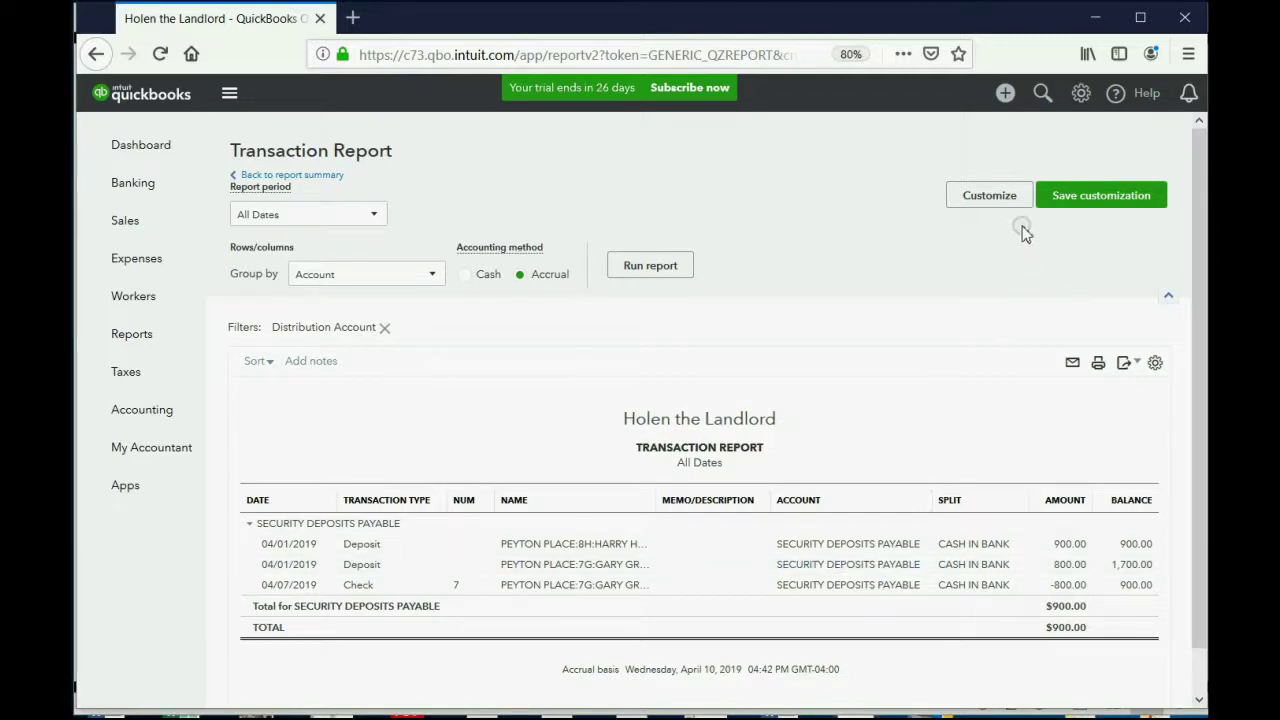
# - Filter the Transaction Report by customer to the Peyton Place unit 7G tenant, run it, and examine the security deposit entries
pyautogui.click(1007, 198)
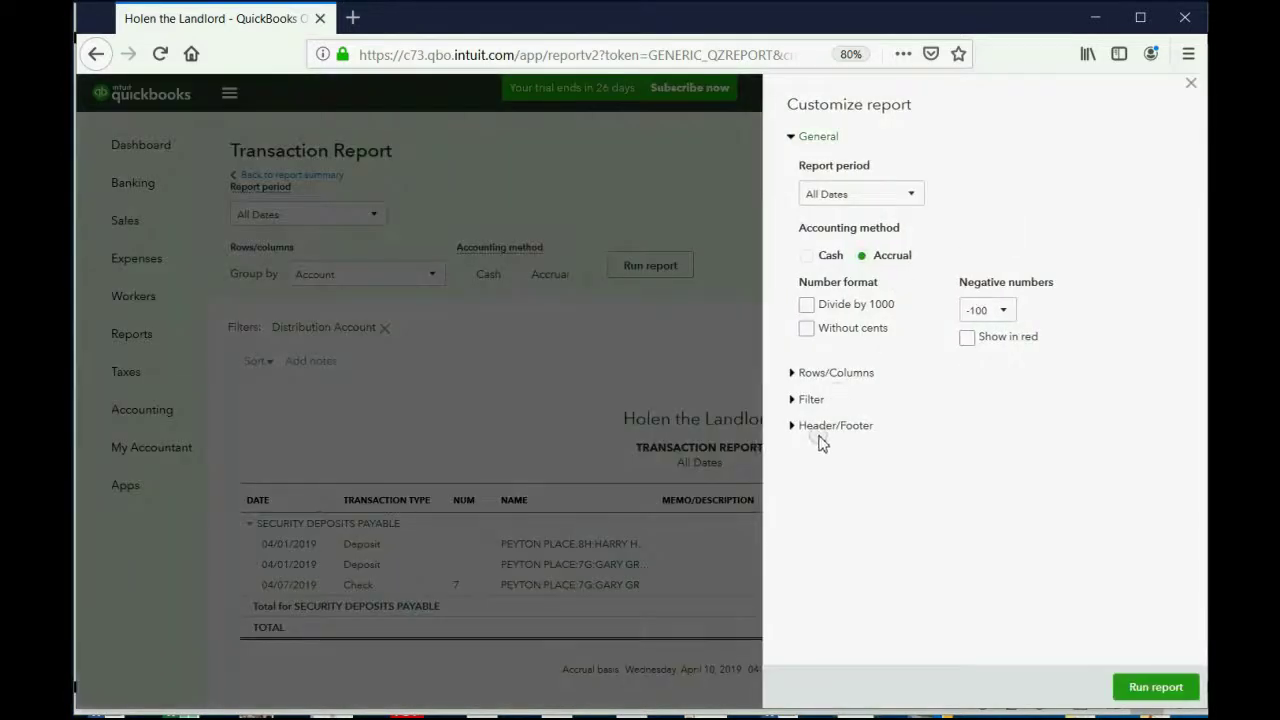
pyautogui.click(811, 402)
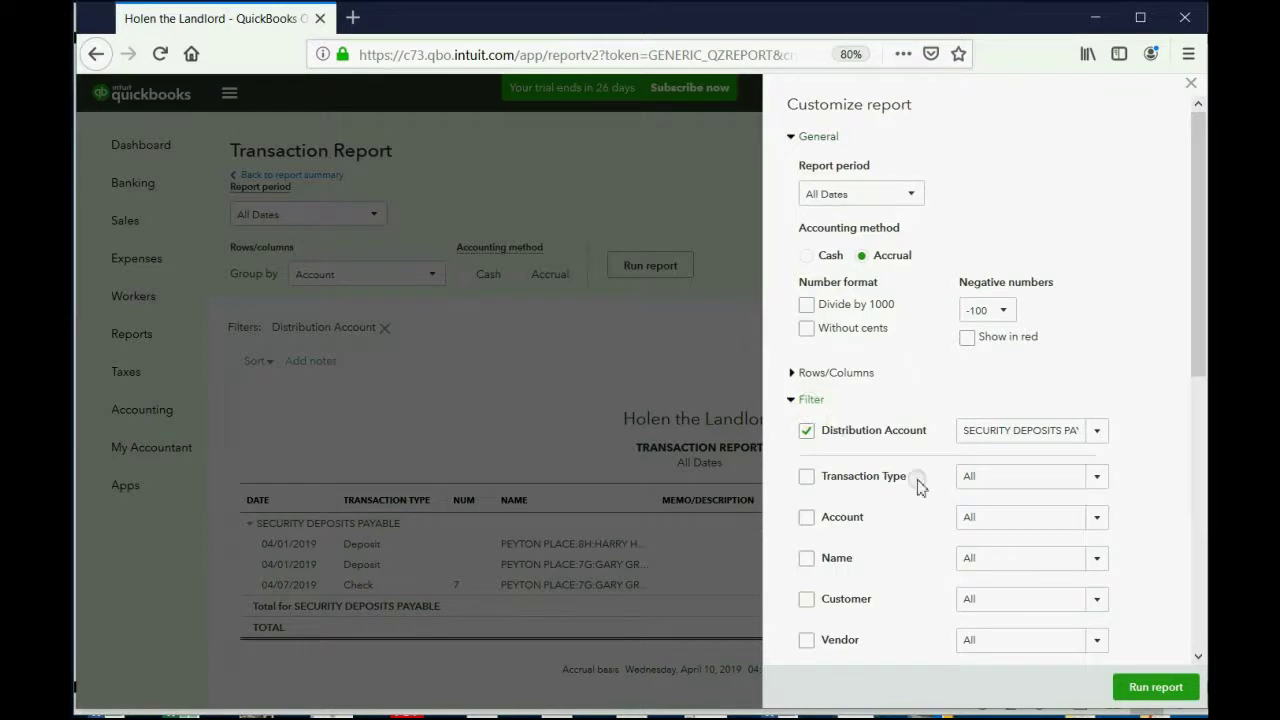
pyautogui.scroll(-1, 1000, 551)
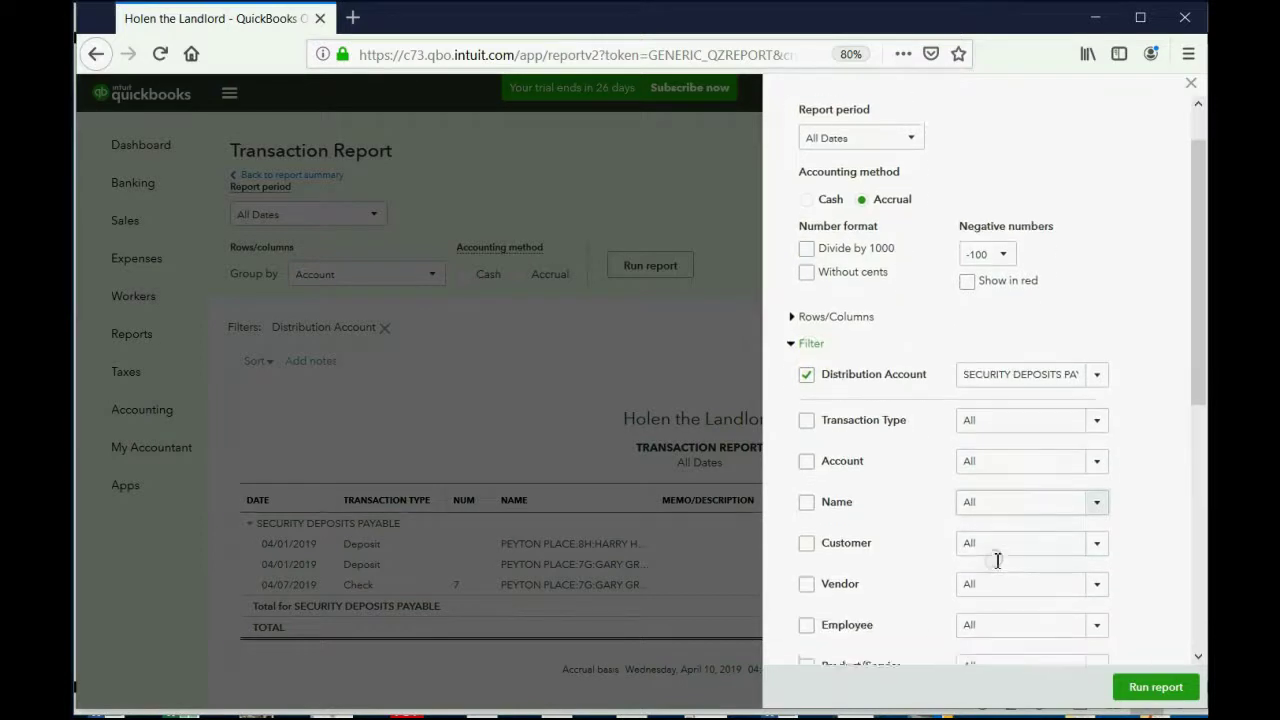
pyautogui.click(1099, 548)
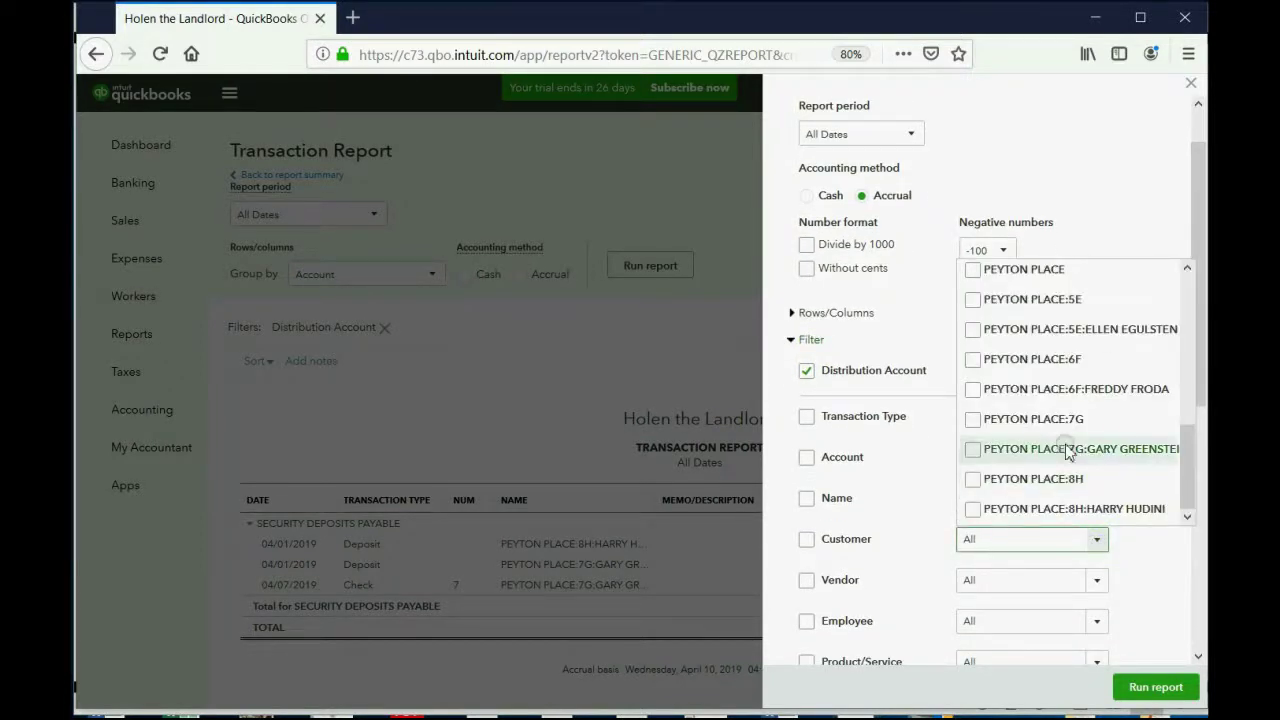
pyautogui.scroll(5, 1065, 452)
pyautogui.scroll(2, 1068, 454)
pyautogui.scroll(-5, 1068, 454)
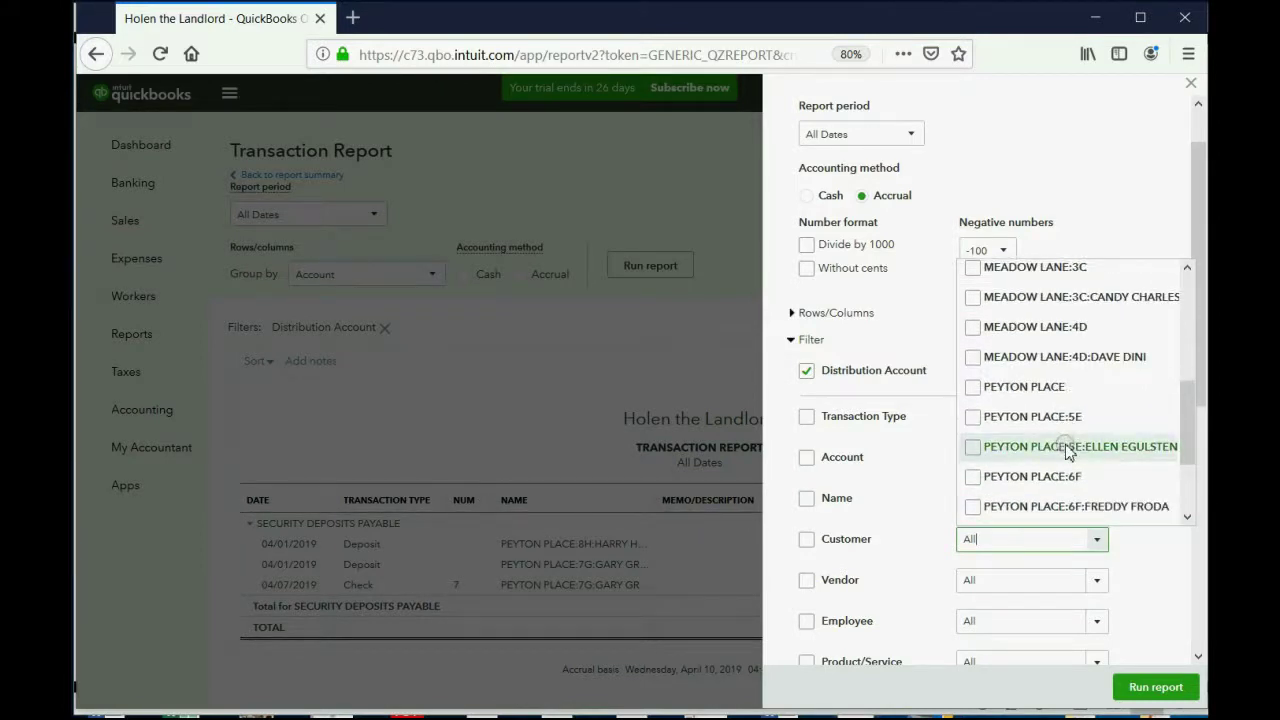
pyautogui.scroll(-2, 1070, 490)
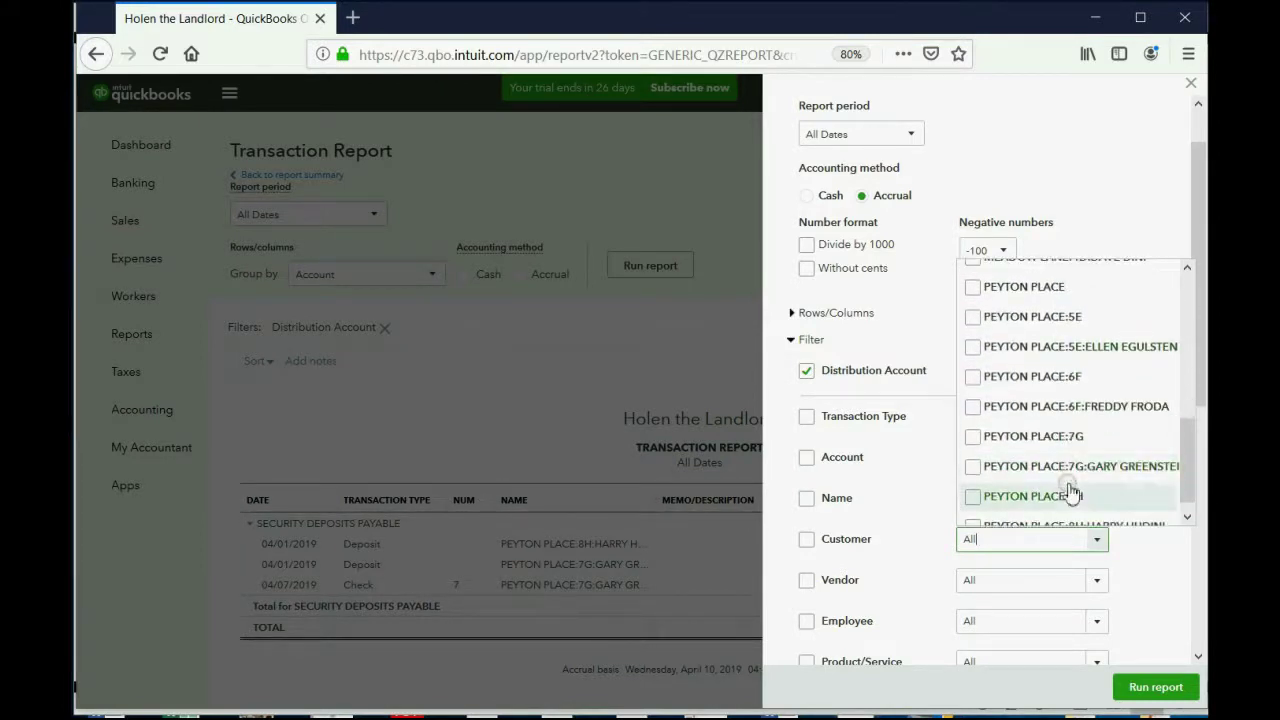
pyautogui.click(1068, 477)
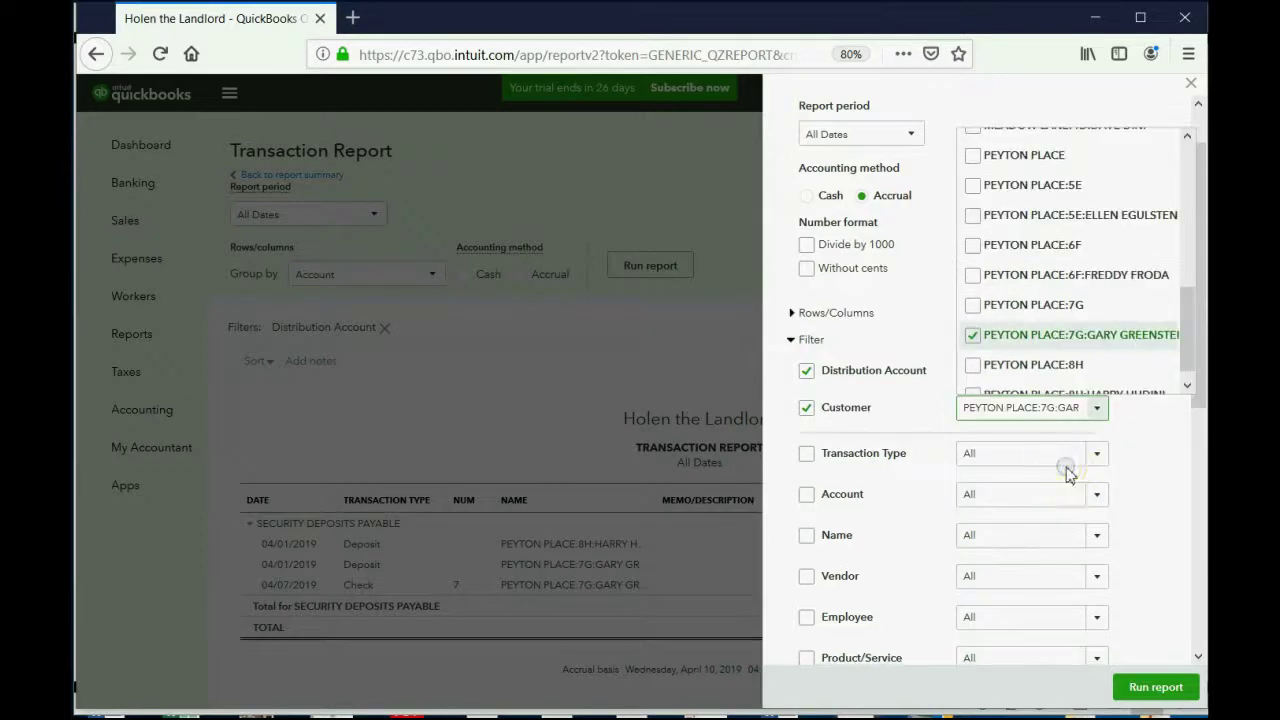
pyautogui.click(1140, 687)
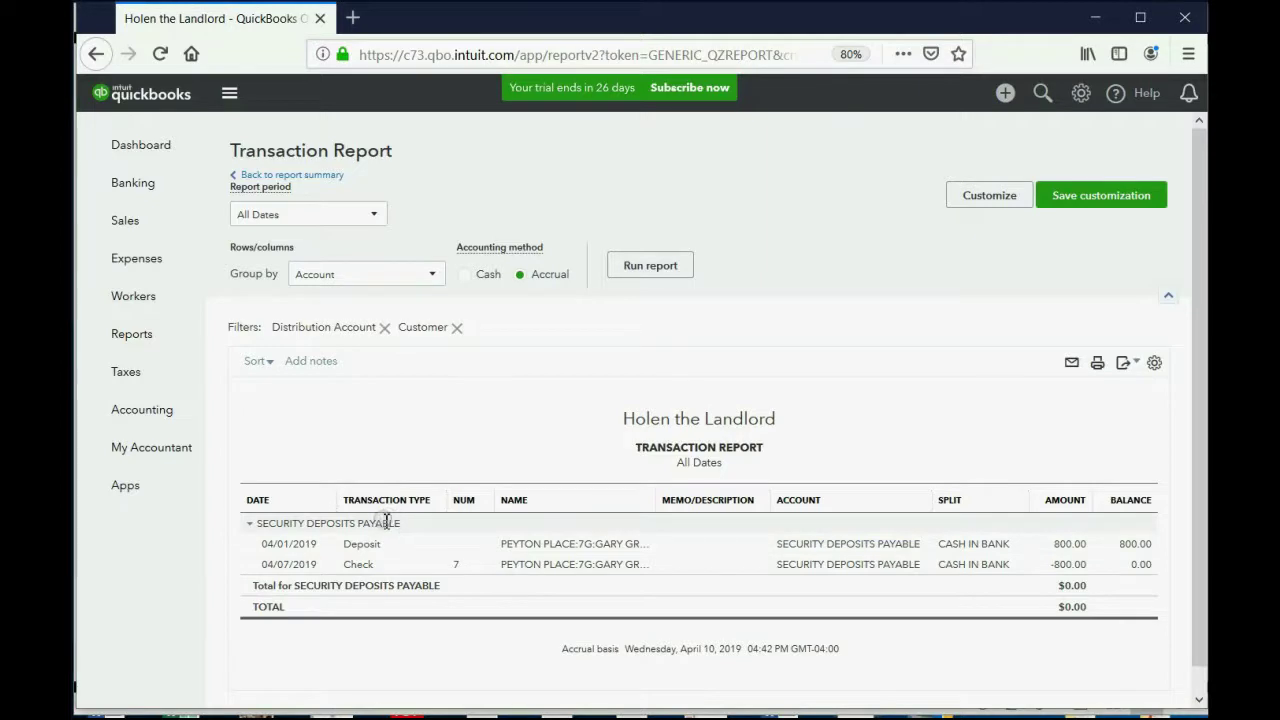
pyautogui.moveTo(395, 523)
pyautogui.mouseDown()
pyautogui.moveTo(268, 522)
pyautogui.moveTo(405, 530)
pyautogui.mouseUp()
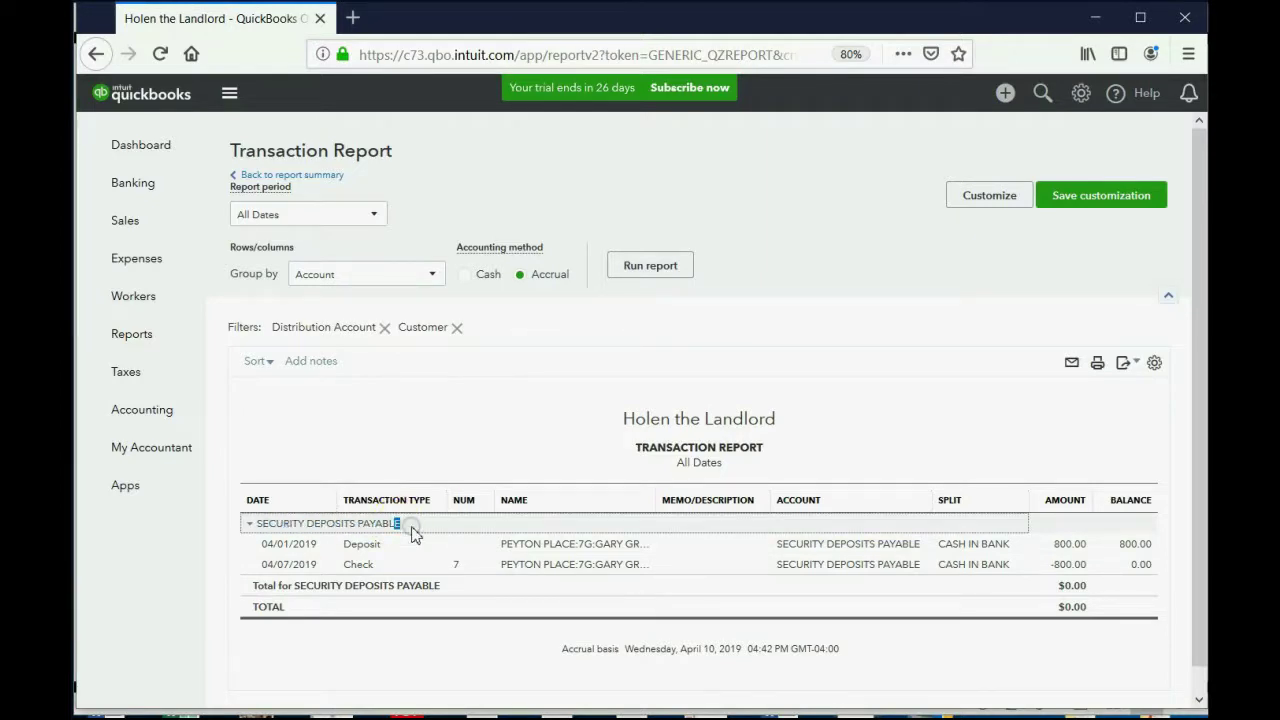
pyautogui.click(253, 524)
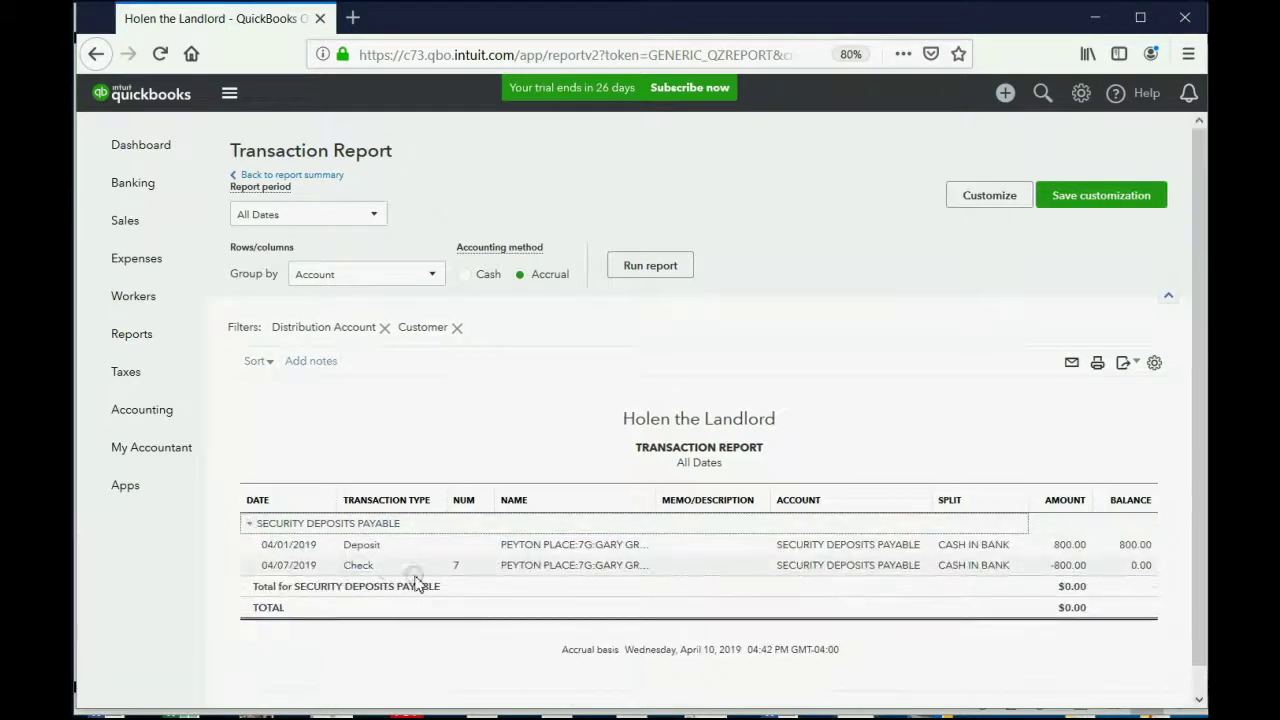